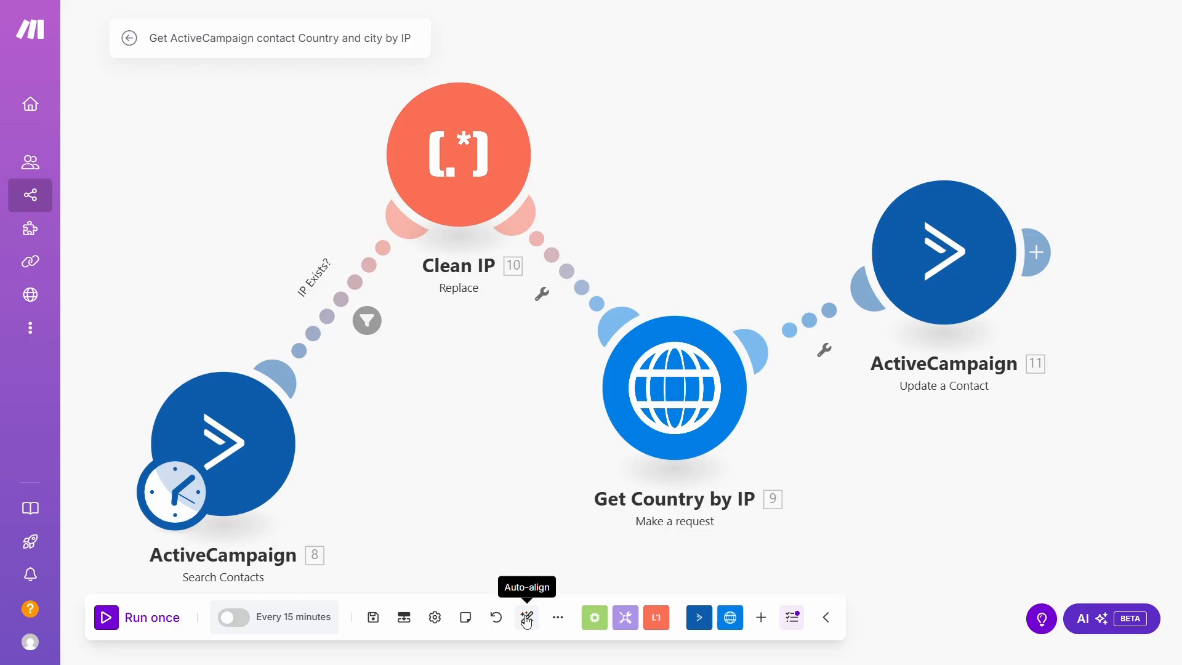
Step: Auto-align the modules of the country-and-city scenario and browse the Text parser modules in the Integration Text parser scenario
left_click(527, 617)
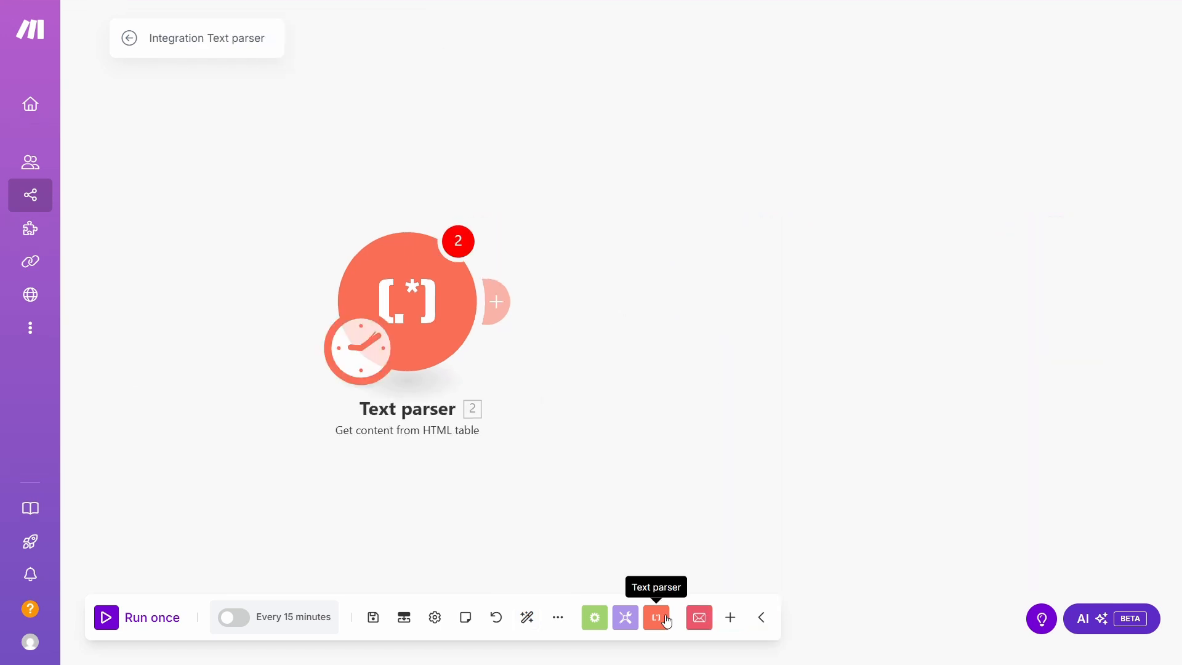
left_click(665, 620)
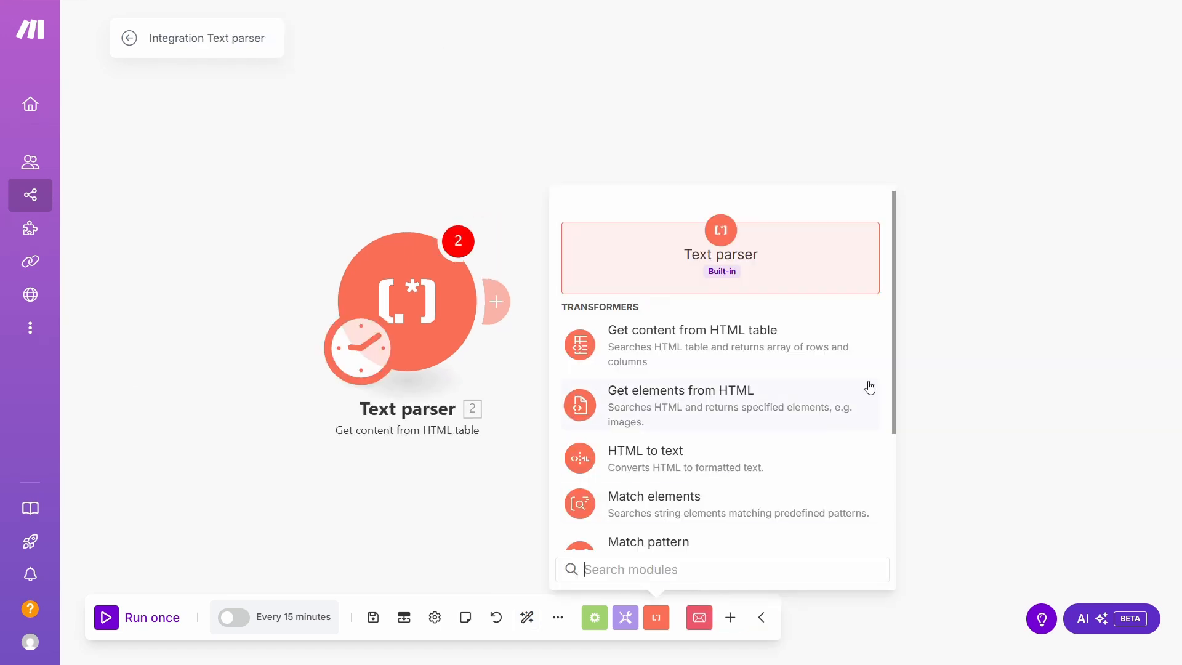
left_click_drag(892, 385, 891, 470)
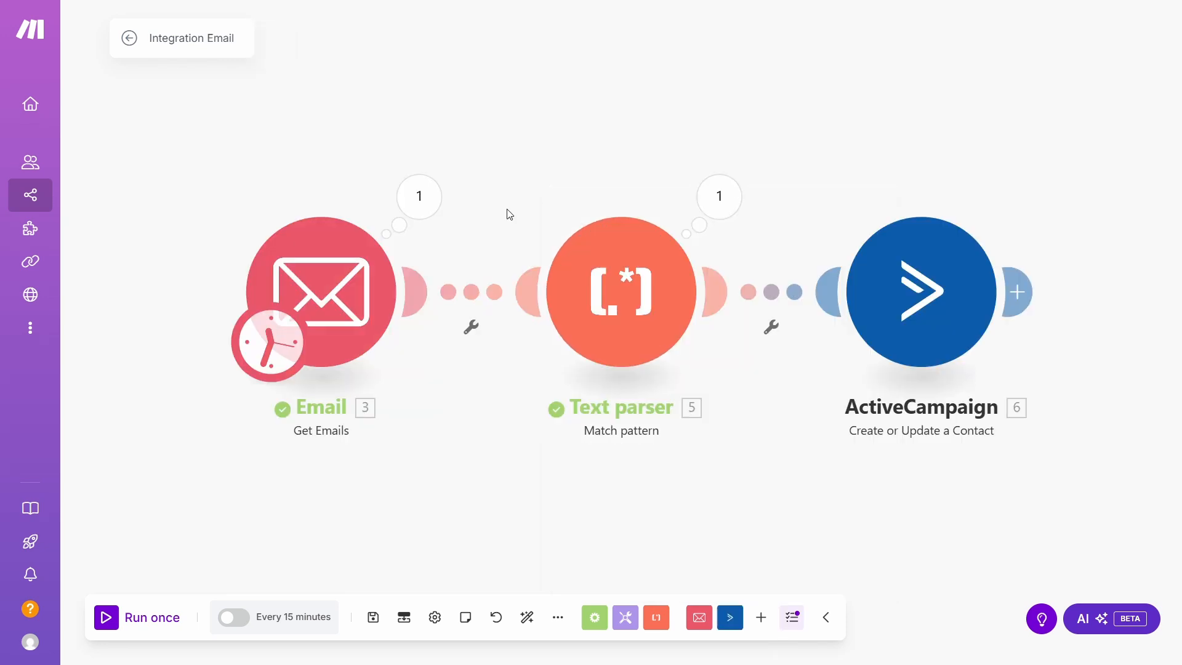
Step: Inspect the Email module's run output and expand its text content
left_click(419, 218)
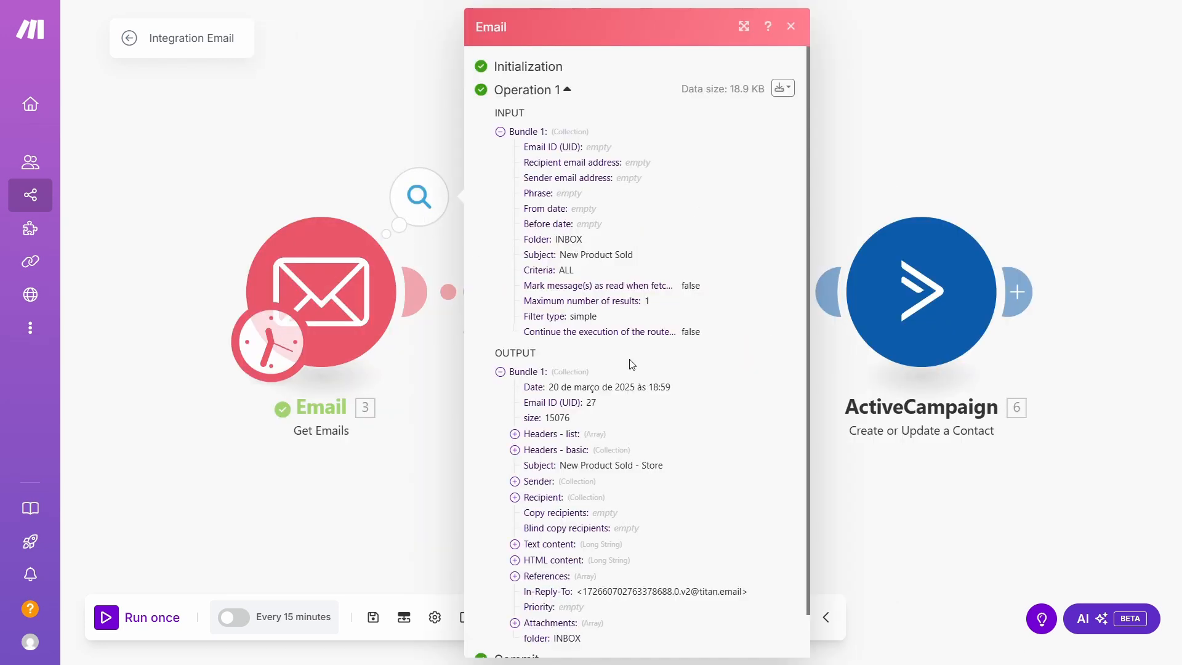
scroll(632, 364, "down", 1)
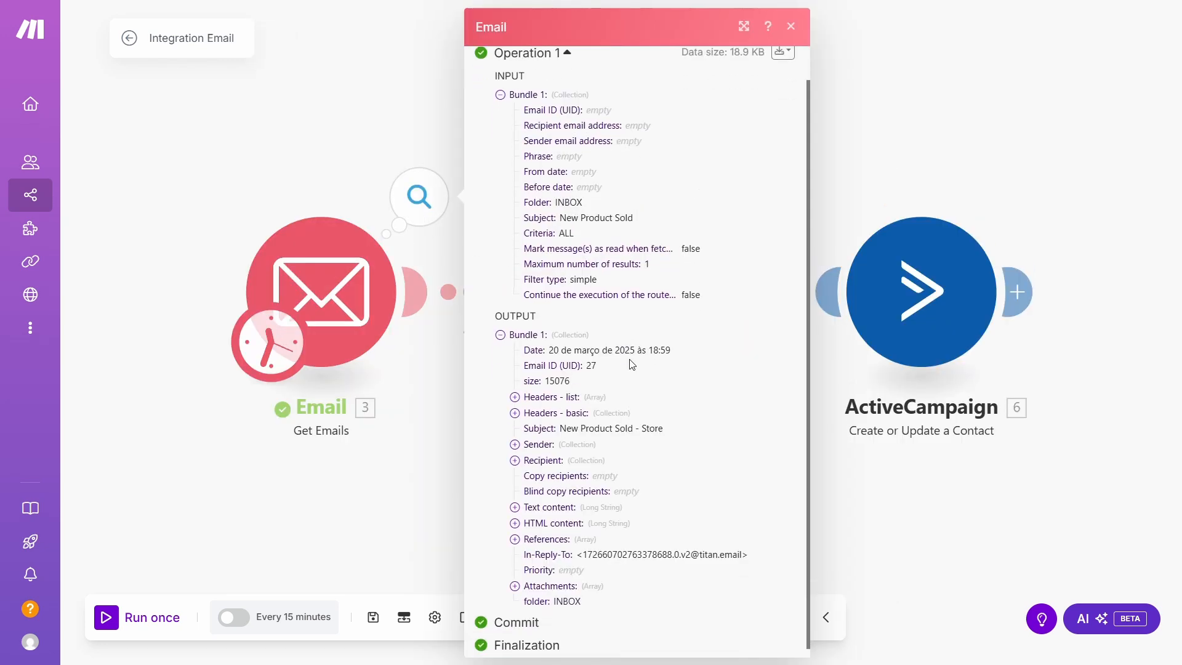
left_click(515, 499)
scroll(564, 485, "down", 2)
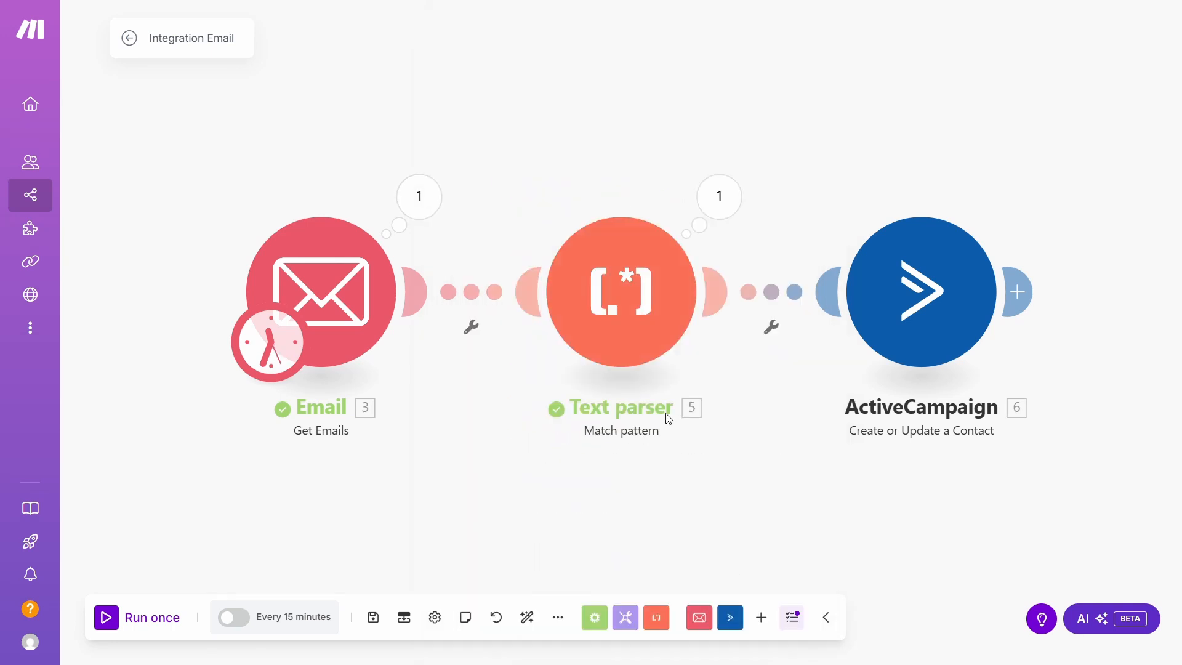
Step: Open the Text parser Match pattern module's settings and read through its full regular expression pattern
left_click(612, 312)
left_click(519, 374)
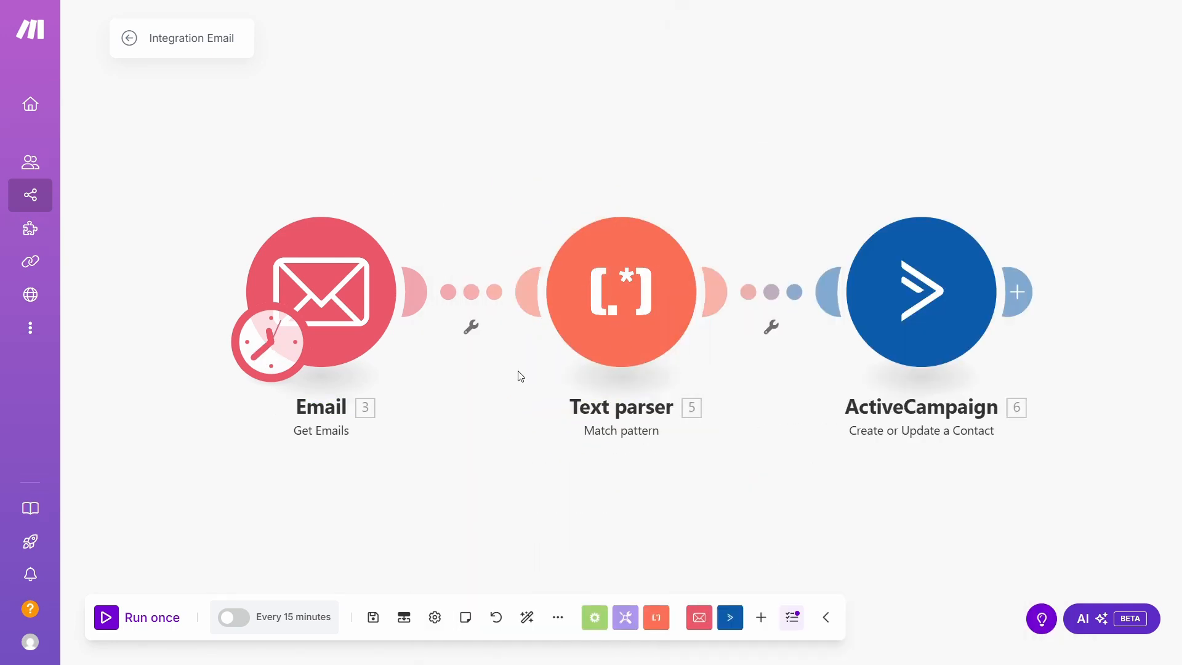
left_click(598, 328)
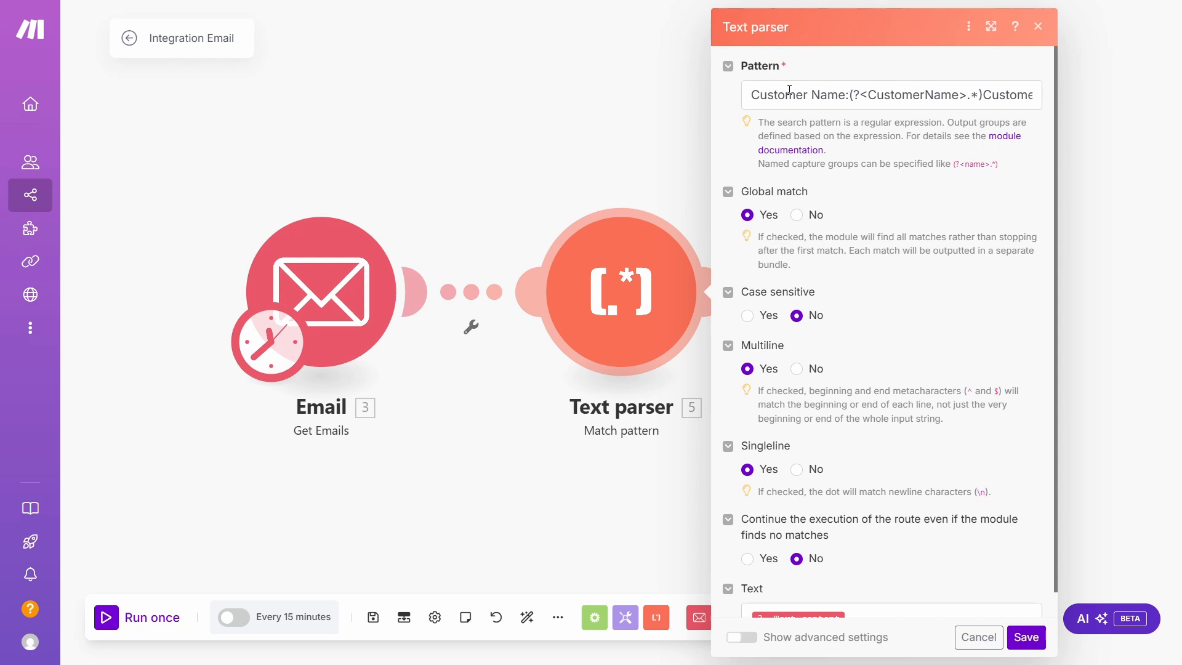
left_click(757, 96)
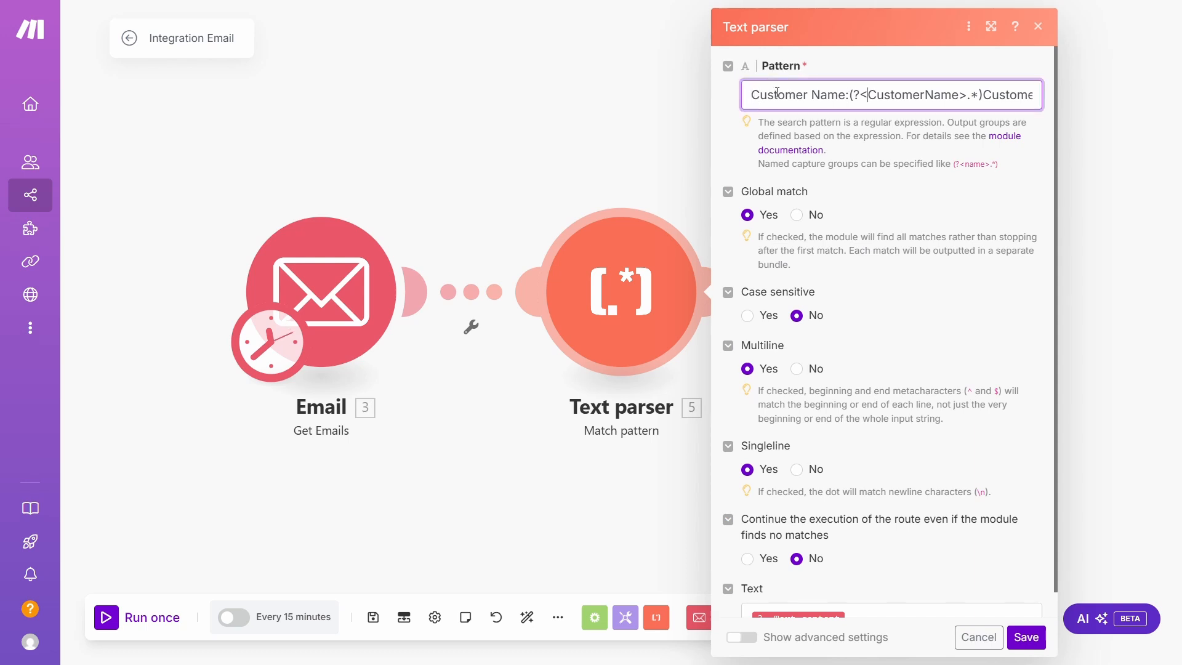
key("Right")
key("Right")
key("Right")
key("Right")
key("Right")
key("Right")
key("Right")
key("Right")
key("Right")
key("Right")
key("Right")
key("Right")
key("Right")
key("Right")
key("Right")
key("Right")
key("Right")
key("Right")
key("Right")
key("Right")
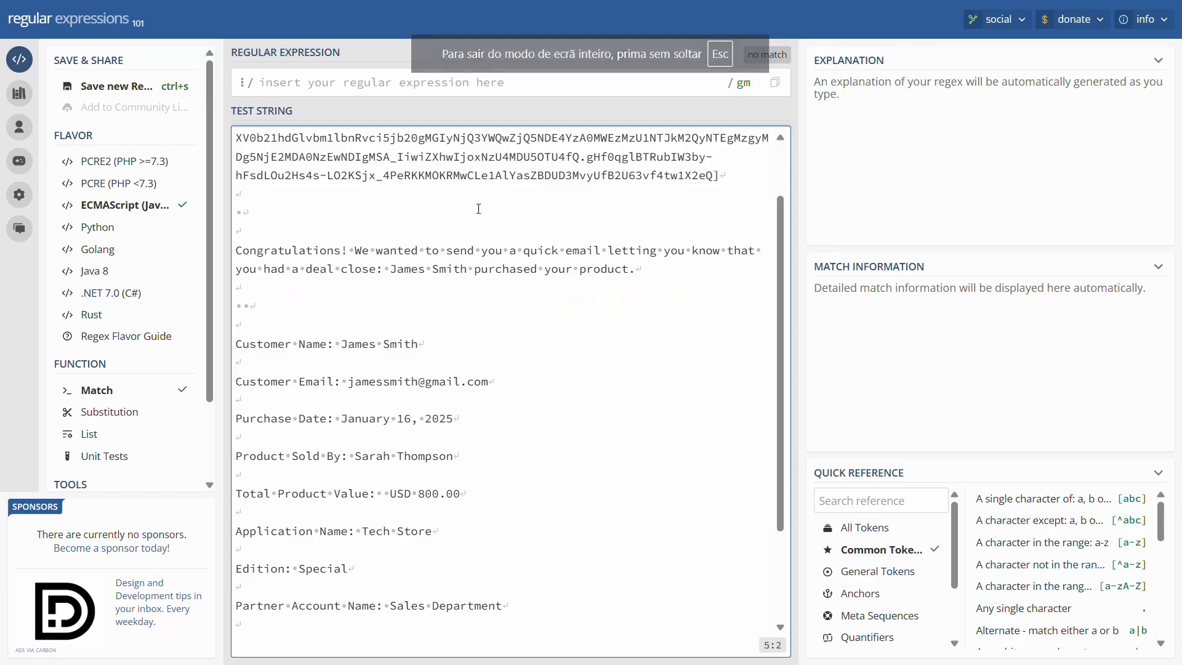
Step: In regular expressions 101, enter the expression Customer Name:(?<CustomerName>.*) against the test e-mail text
left_click(383, 82)
type("Customer Name:(?<CustomerName>.*)")
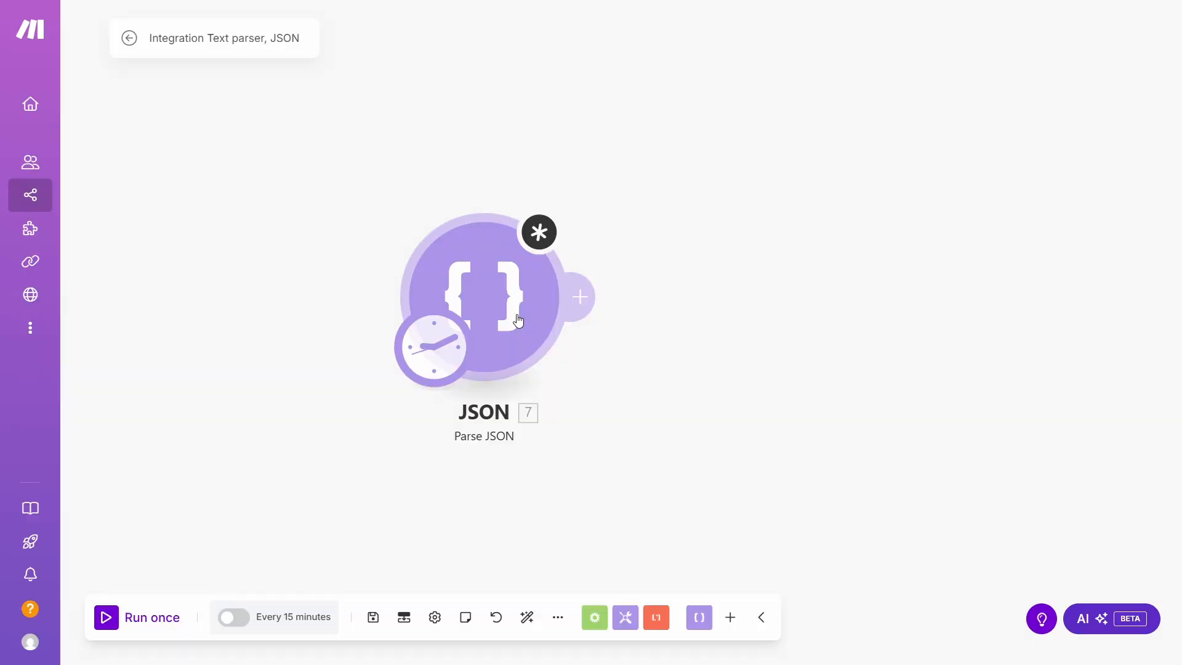
Step: Run only the HTTP Make a request module and select the entire JSON text in its output data
left_click(518, 320)
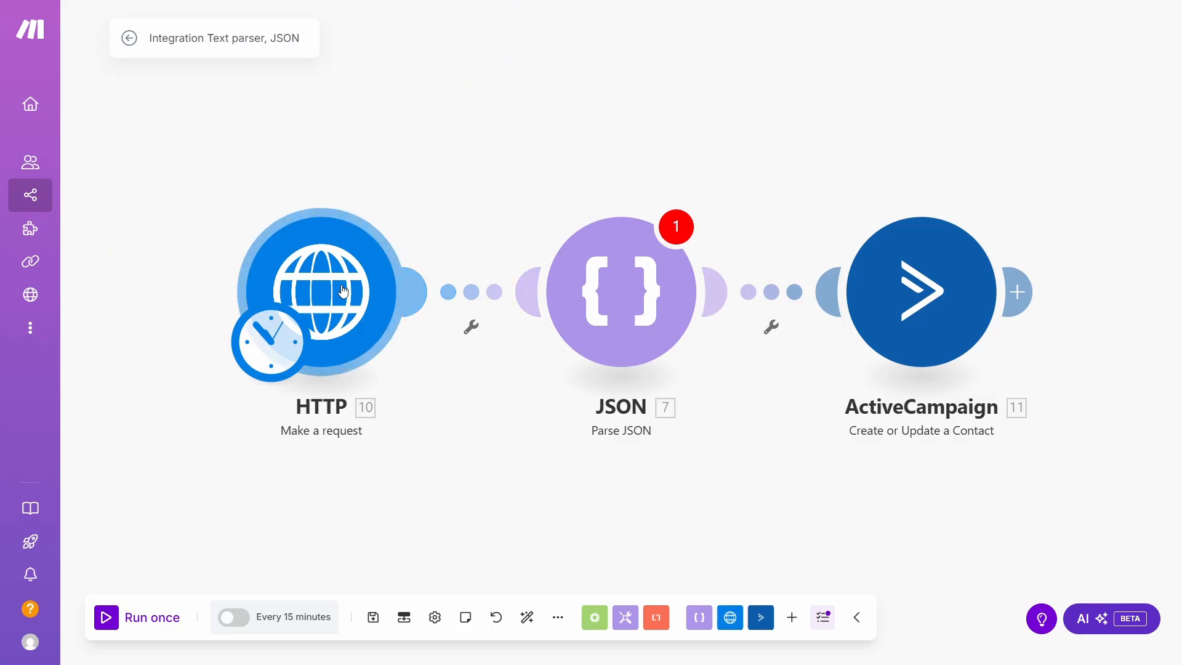
right_click(342, 290)
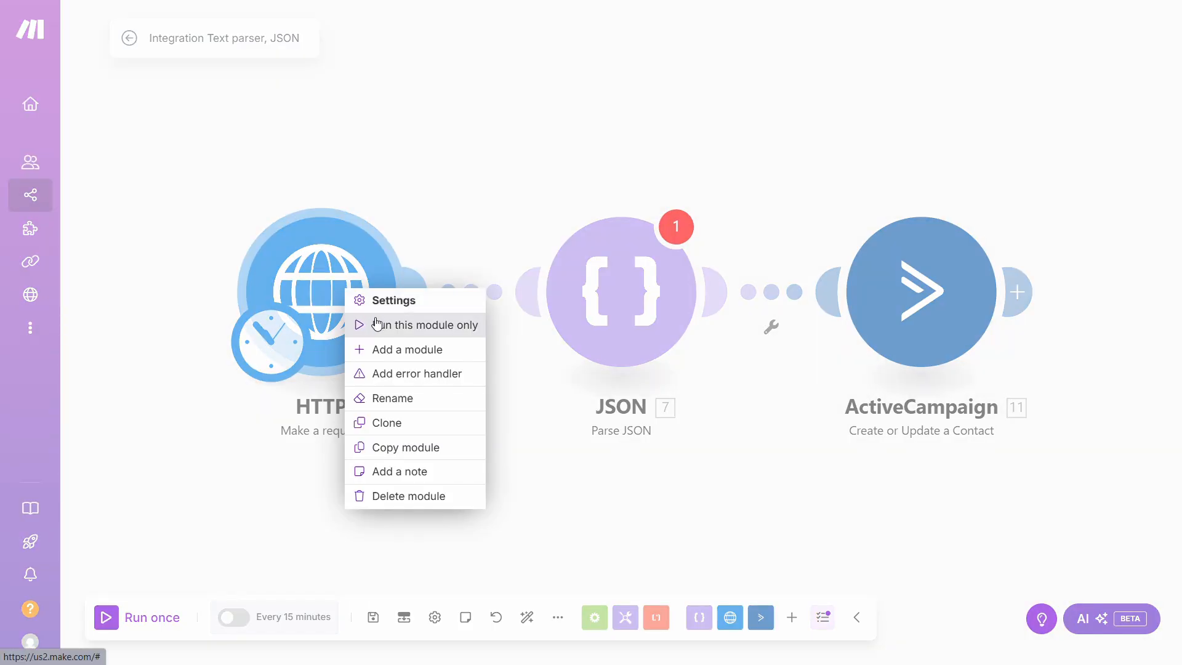
left_click(377, 322)
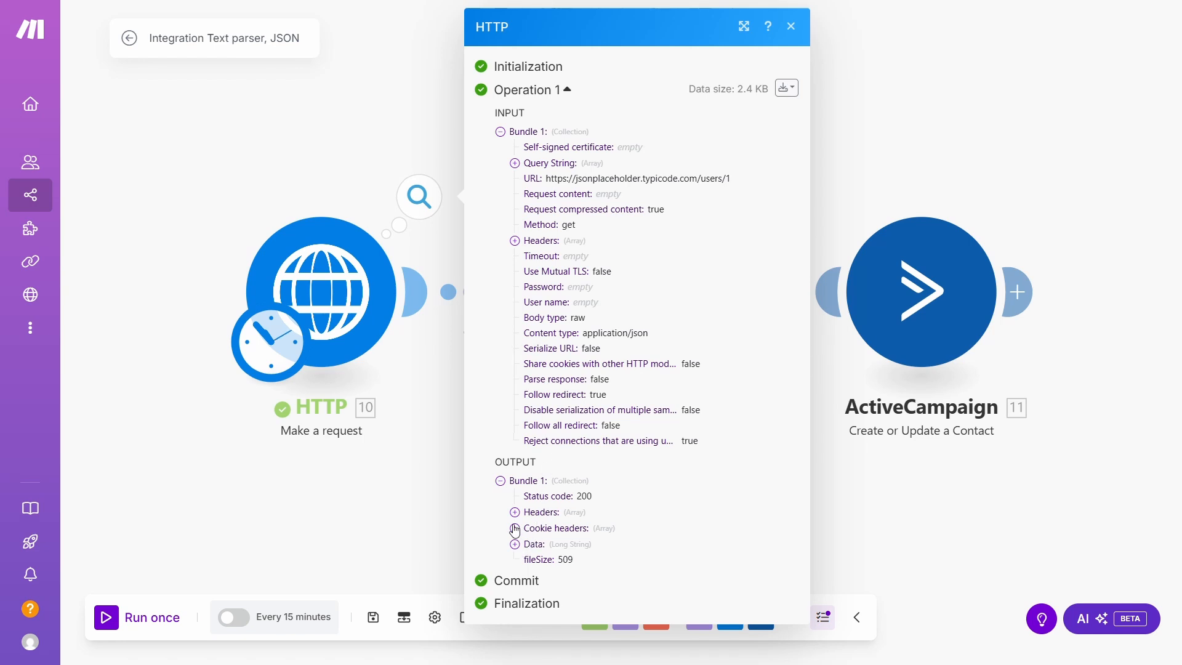
left_click(514, 544)
scroll(562, 486, "down", 5)
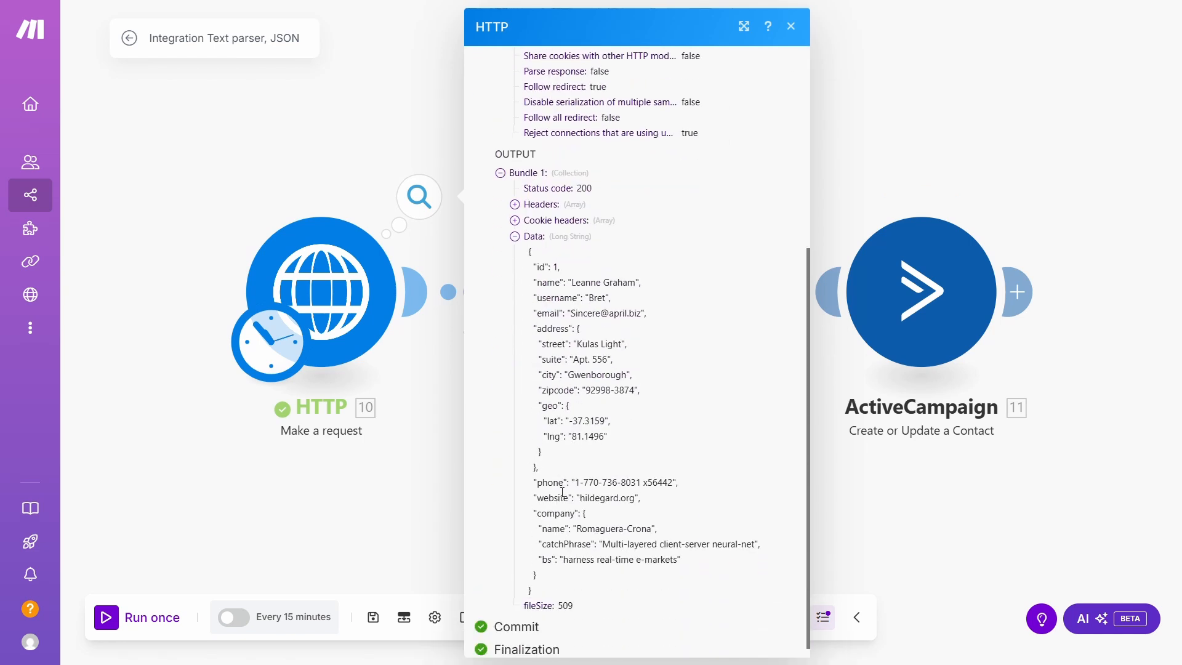
left_click_drag(545, 591, 521, 283)
left_click_drag(520, 283, 528, 250)
Step: Add a data structure to the Parse JSON module, pasting the HTTP output as JSON sample data for generating its specification
left_click(583, 300)
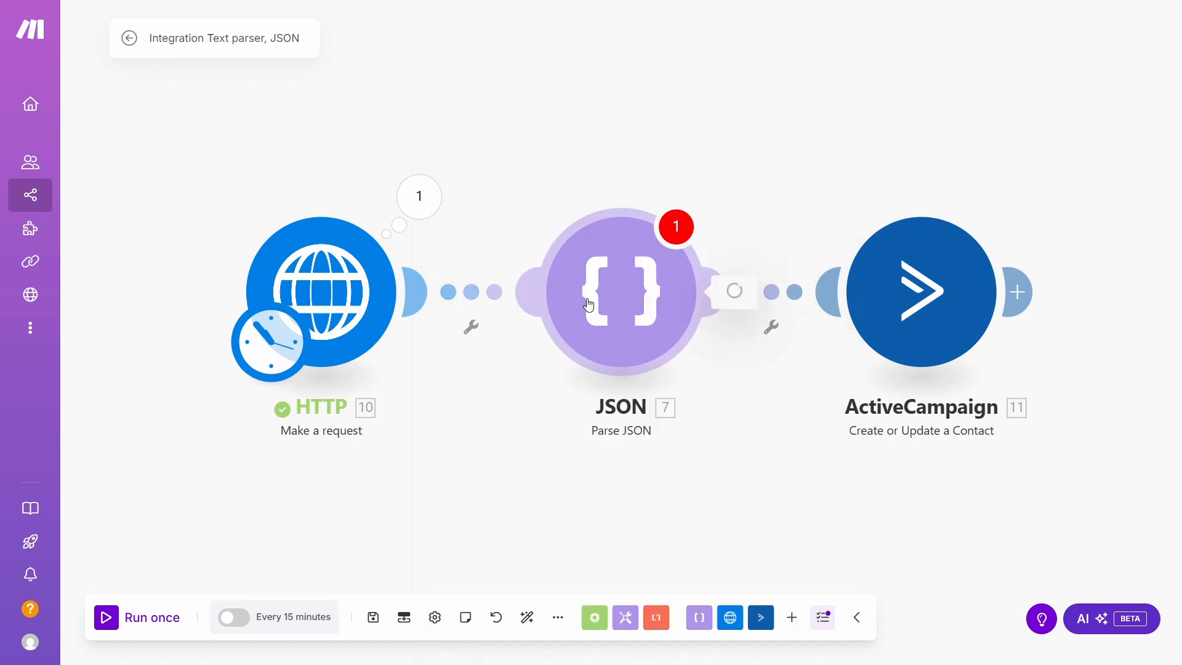
left_click(1023, 246)
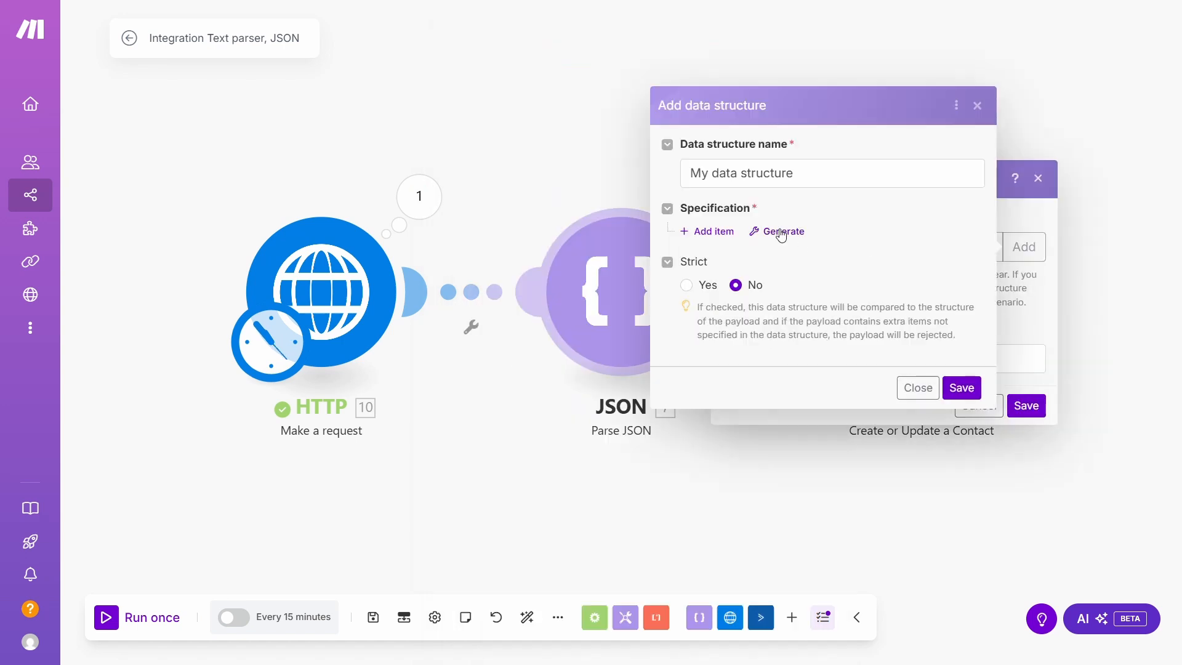
left_click(780, 232)
left_click(858, 237)
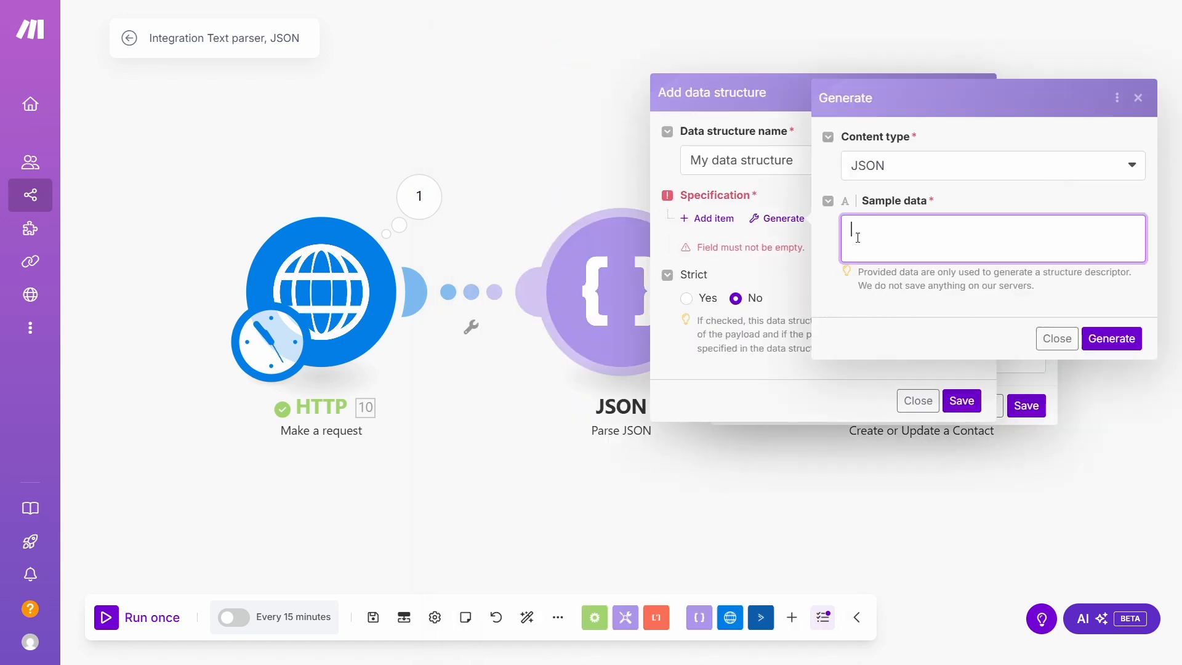
key("ctrl+v")
scroll(994, 244, "up", 2)
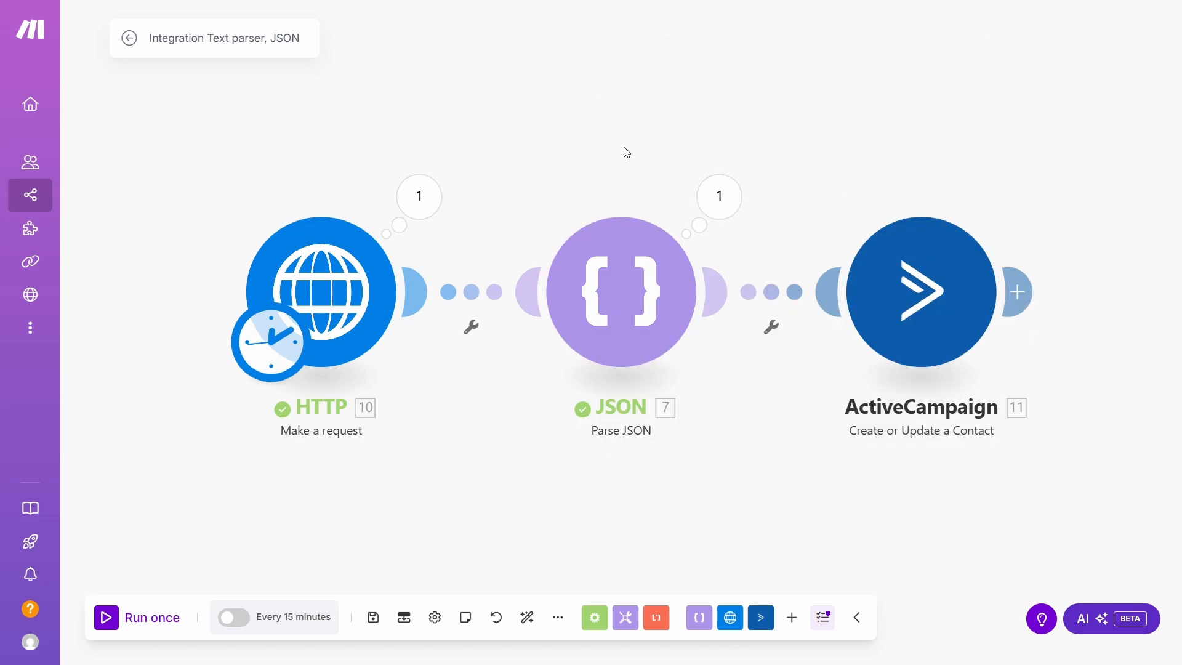
Step: Inspect the Parse JSON module's output bundle, expanding its Address and Company collections
left_click(719, 196)
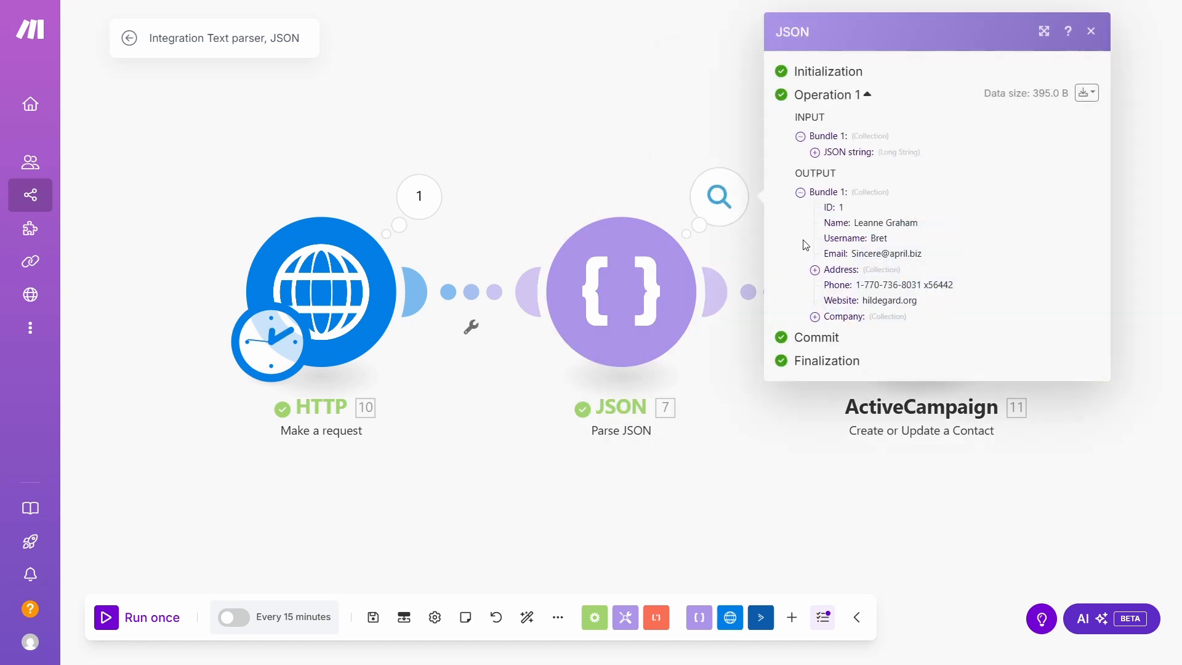
left_click(815, 271)
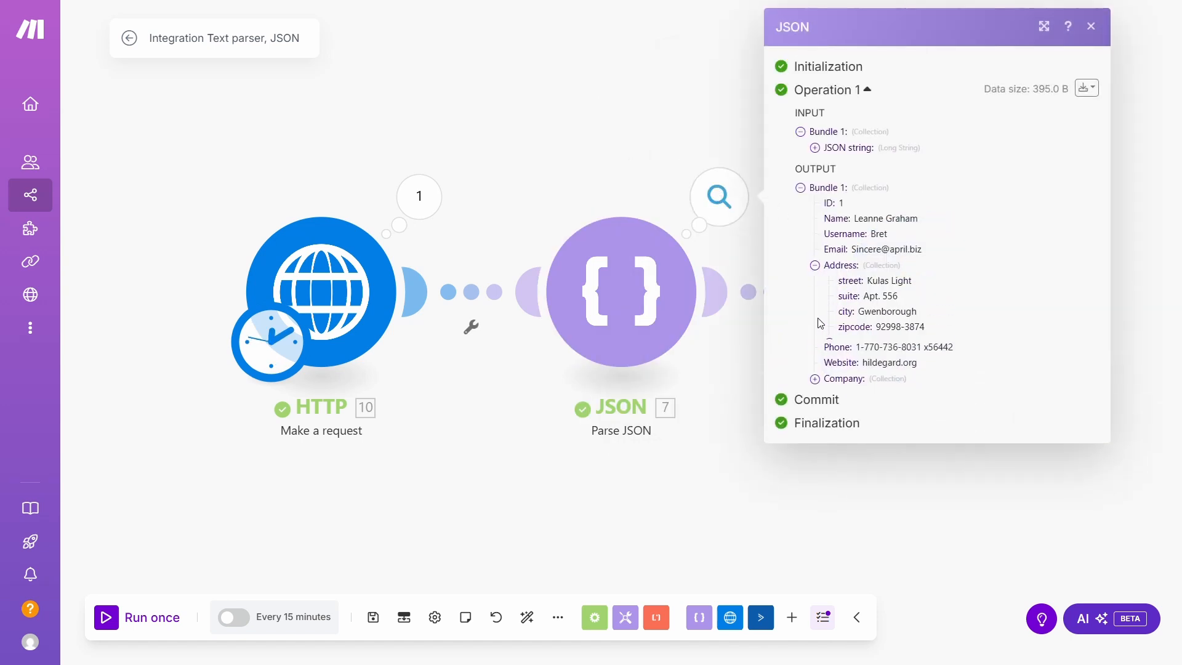
left_click(814, 391)
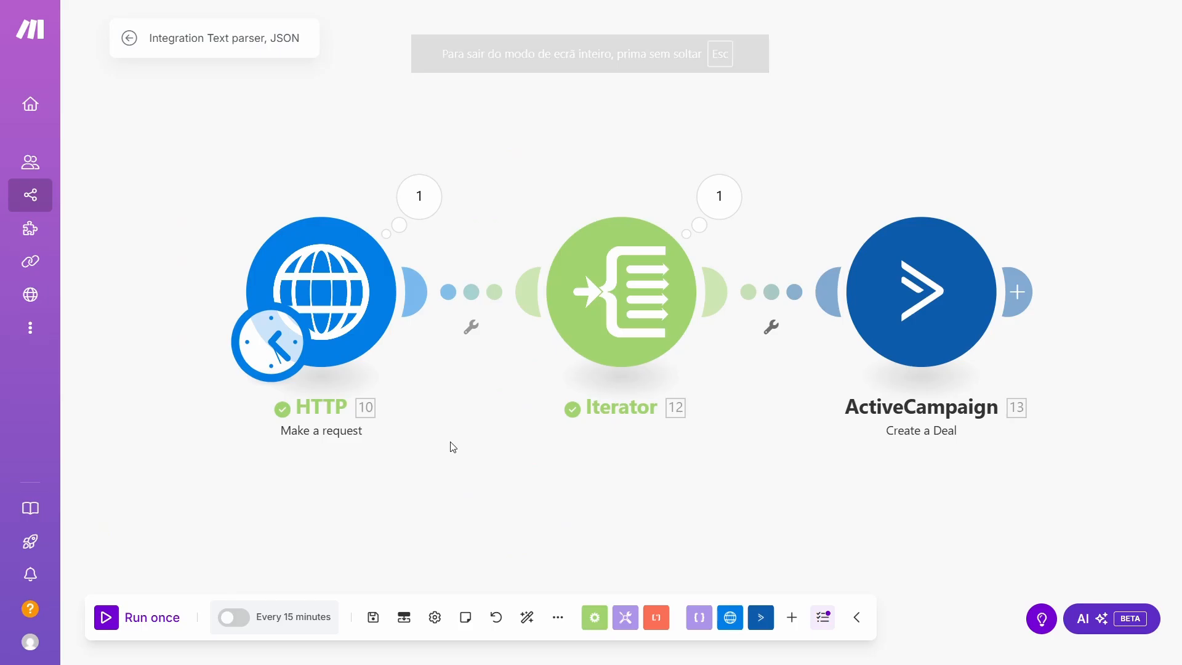
Step: Inspect the HTTP module's output for the dummyjson carts request, expanding the carts array and its third cart
left_click(413, 197)
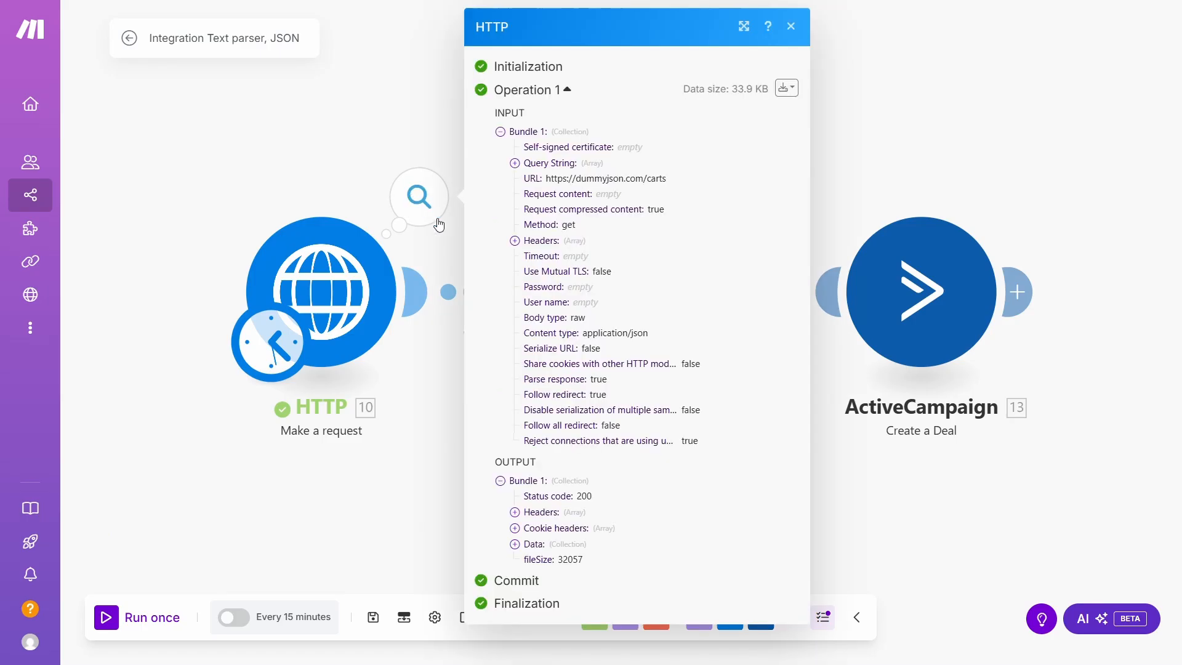
left_click(514, 545)
scroll(517, 551, "down", 1)
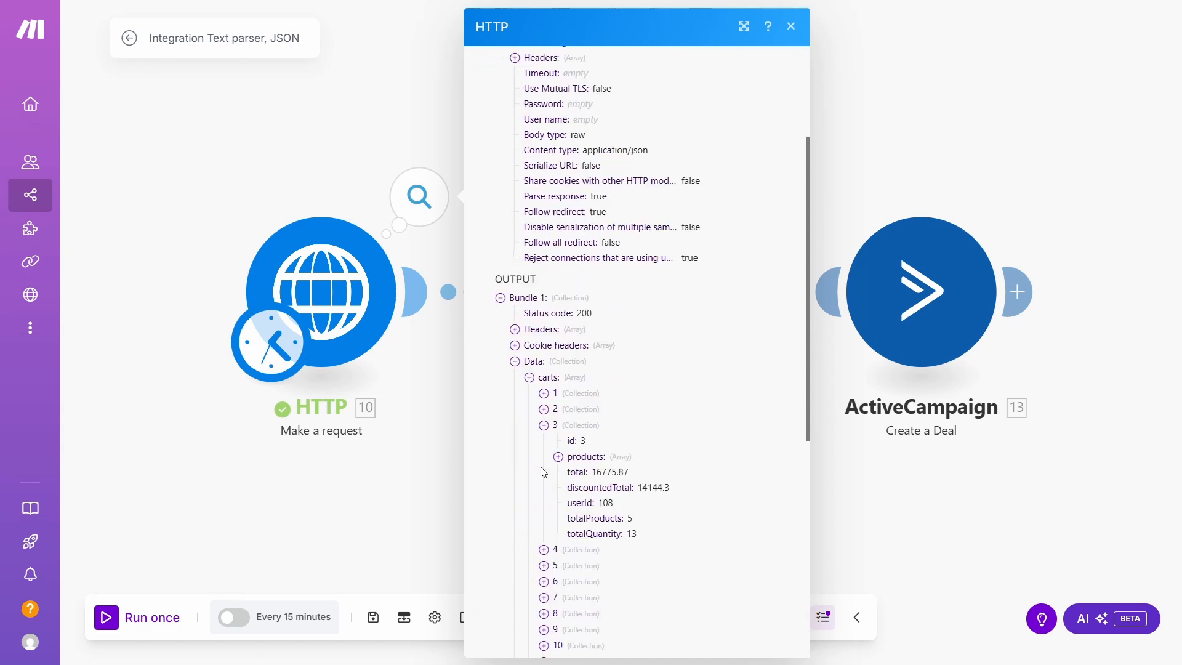
scroll(544, 472, "down", 3)
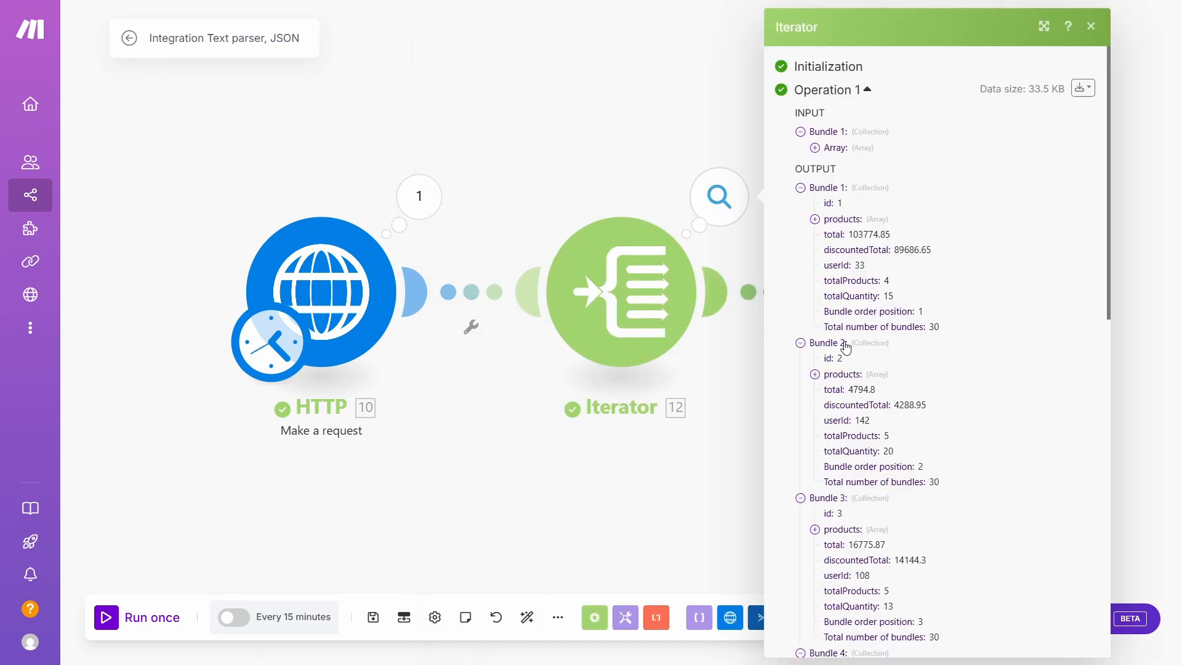
Step: Examine the Iterator's output bundles and open the ActiveCampaign Create a Deal module
scroll(845, 348, "down", 8)
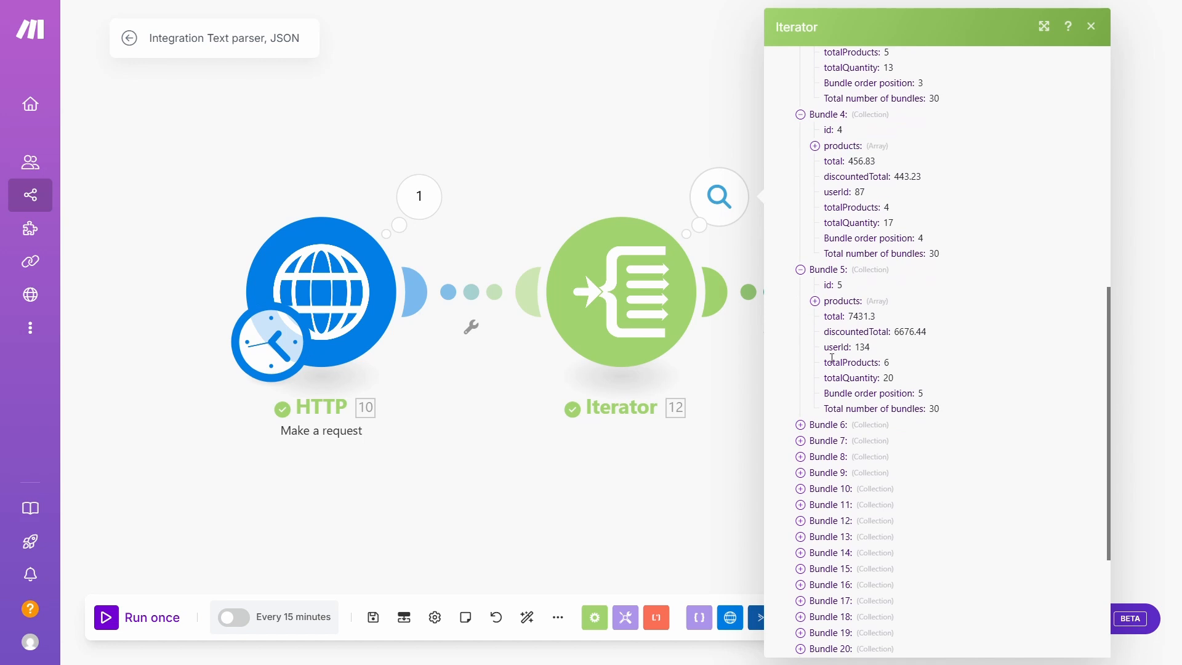
left_click(751, 425)
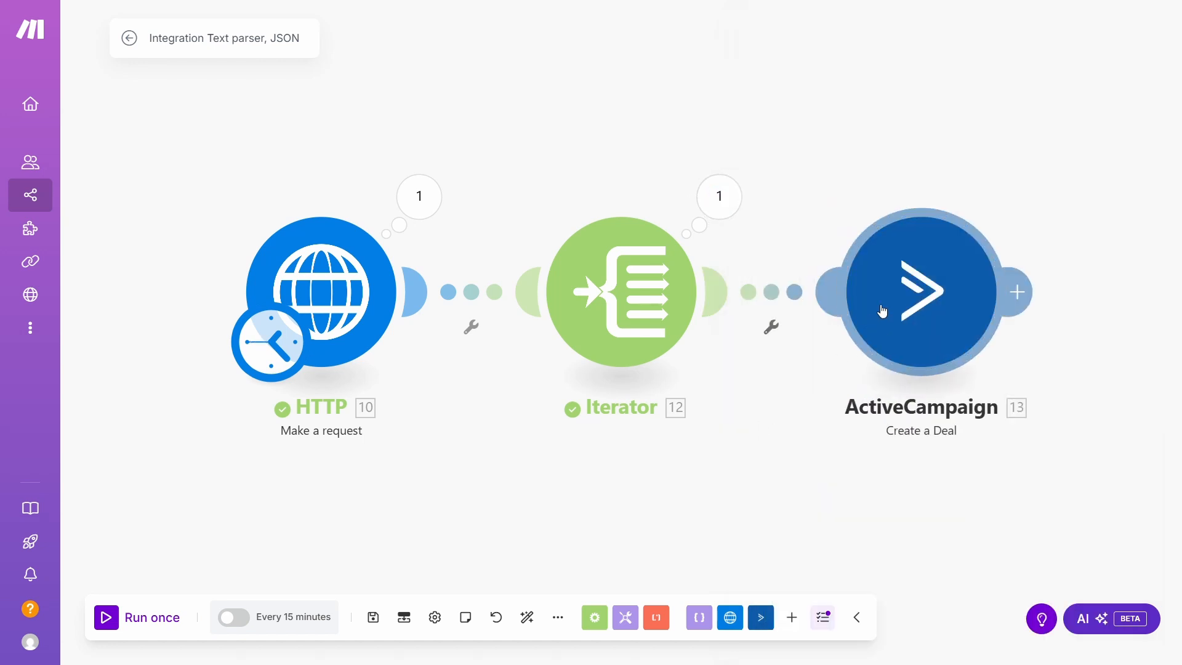
left_click(881, 312)
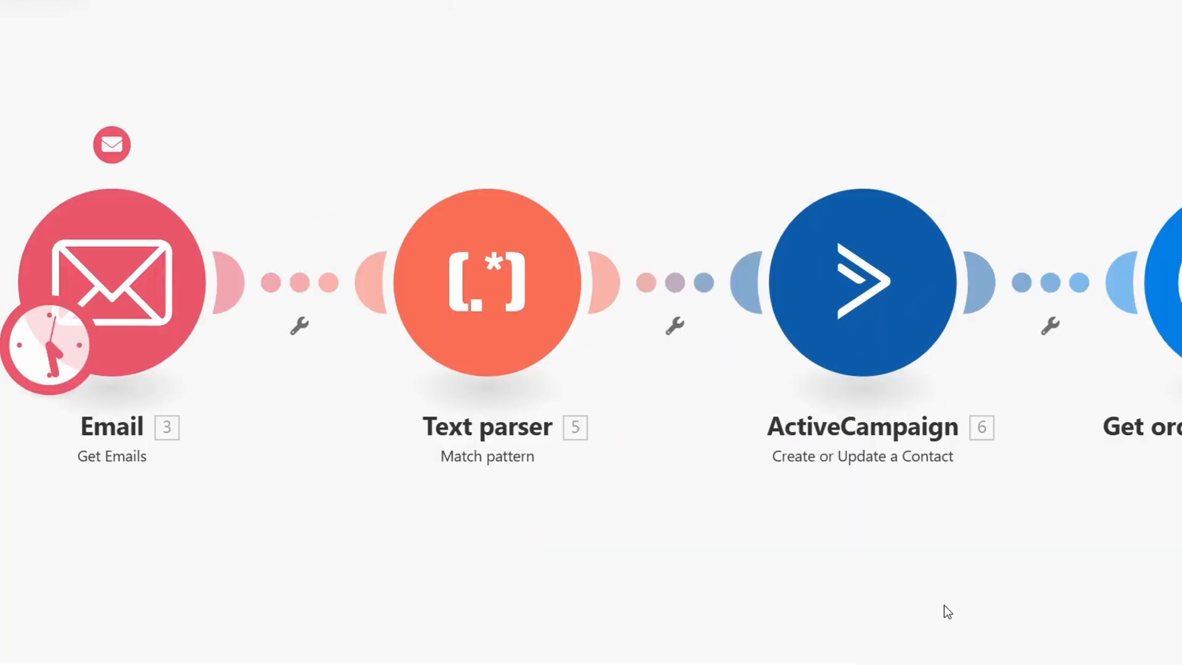
Step: Look over the module chain of the e-mail scenario from Get Emails past Parse JSON
left_click_drag(1096, 591, 735, 607)
left_click_drag(995, 611, 797, 612)
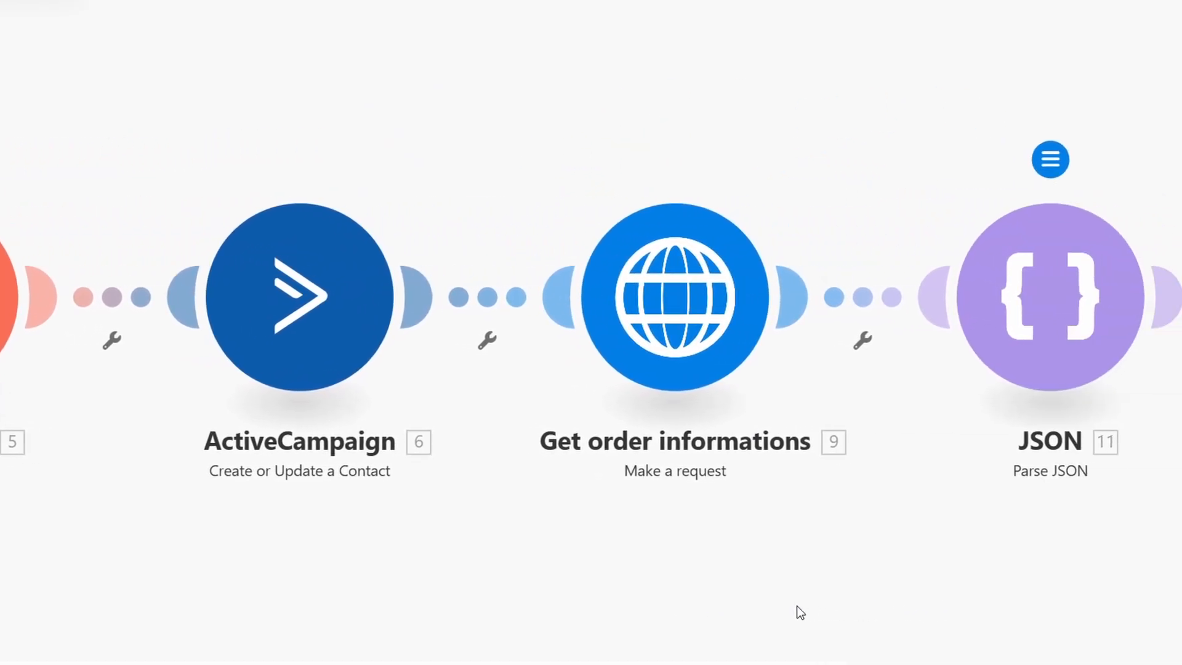
left_click_drag(1026, 604, 785, 586)
left_click_drag(1111, 573, 719, 547)
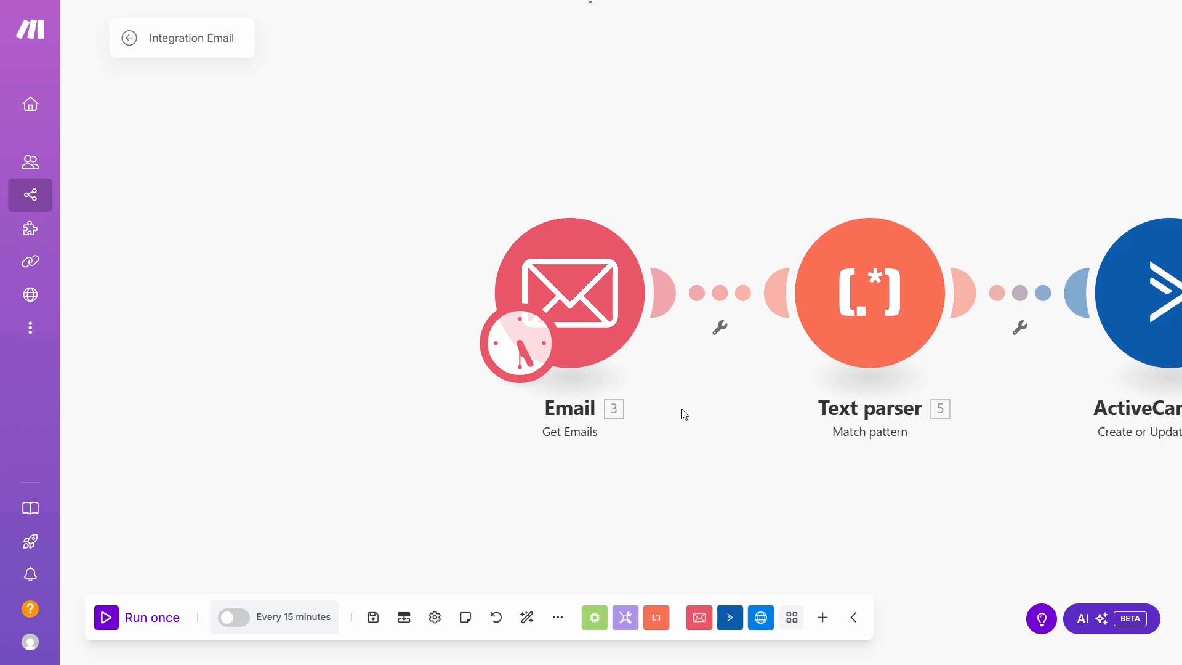
Step: Review the Get Emails module's settings, from the connection and folder down to the subject and phrase filters
left_click(584, 304)
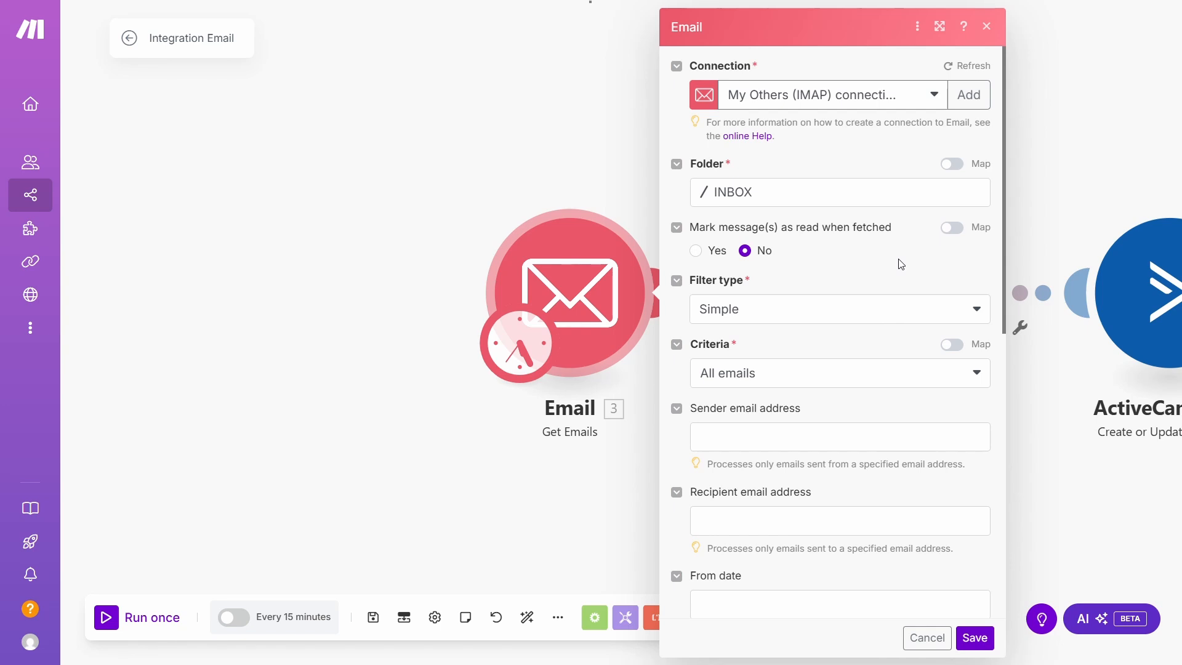
scroll(896, 234, "down", 1)
scroll(898, 268, "down", 3)
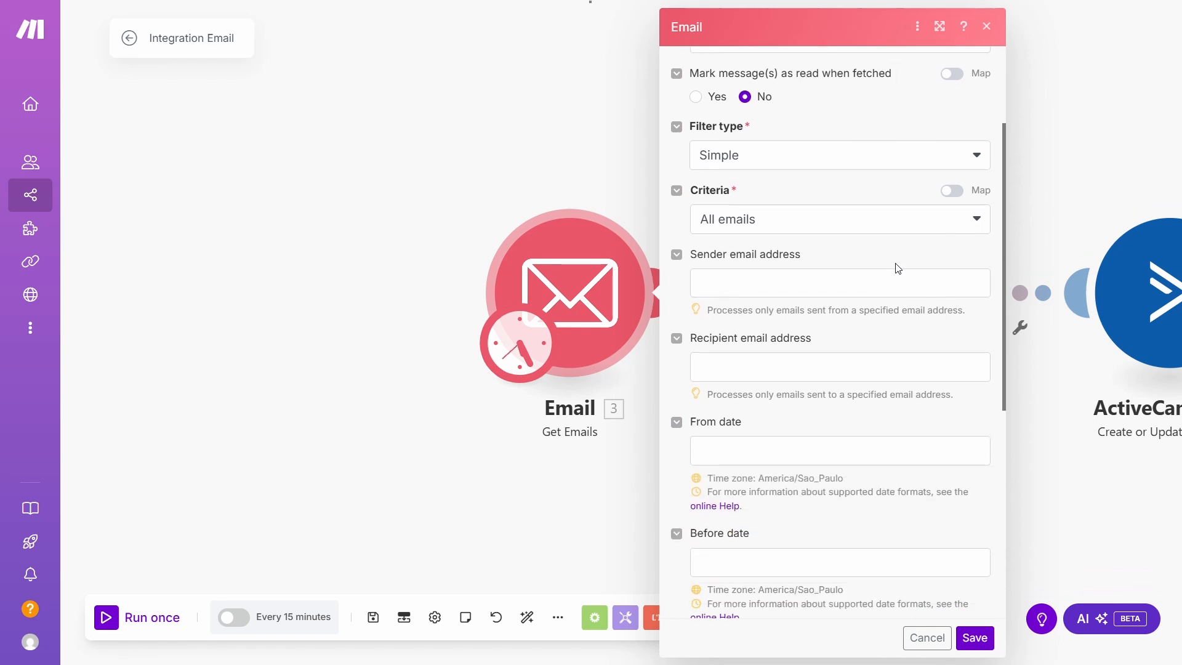
scroll(879, 351, "down", 2)
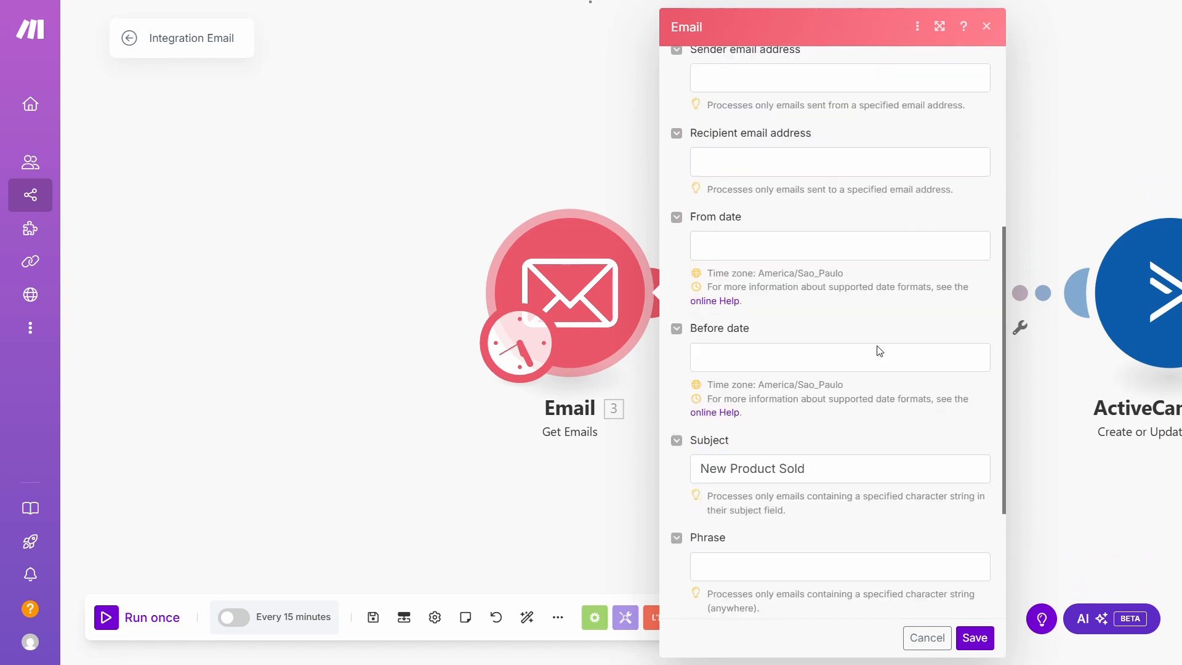
scroll(874, 374, "down", 2)
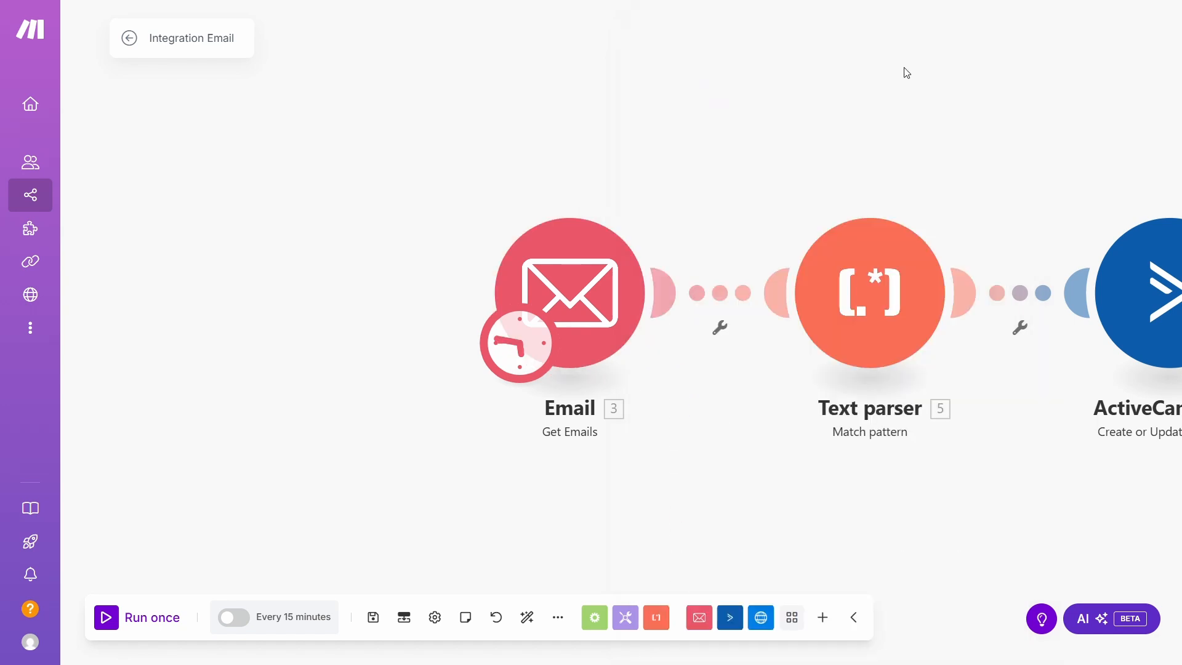
Step: Review the Text parser Match pattern module's regular expression with its CustomerName capture group and its matching options
left_click_drag(1008, 141, 781, 164)
left_click(634, 309)
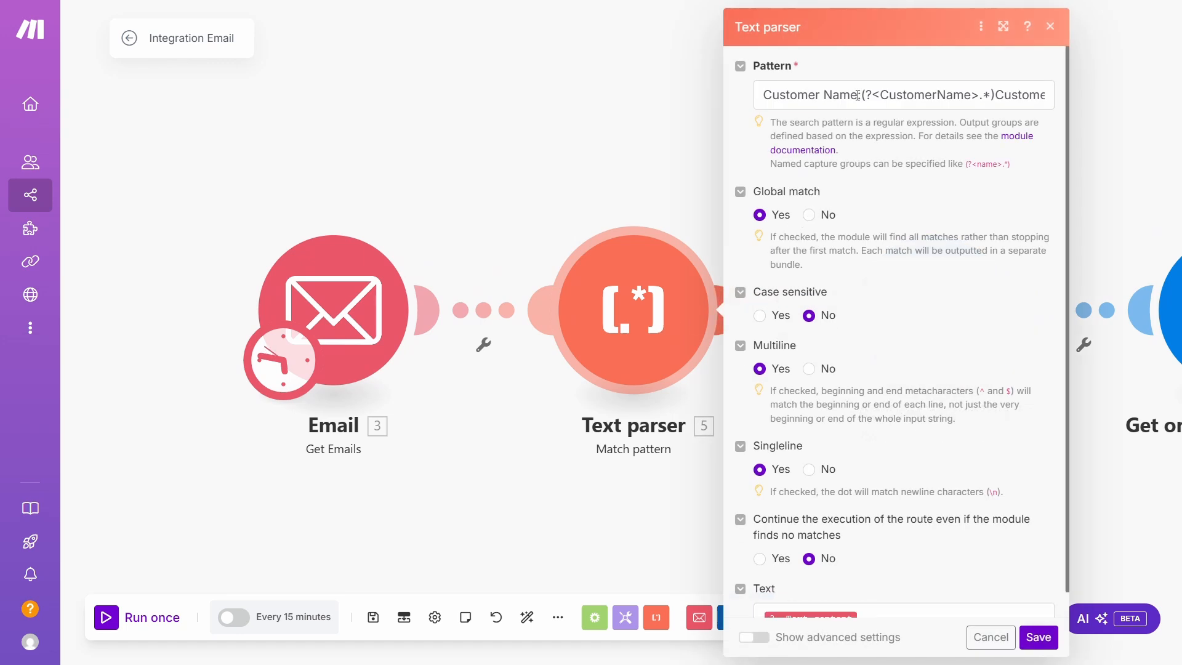
left_click_drag(857, 95, 1032, 93)
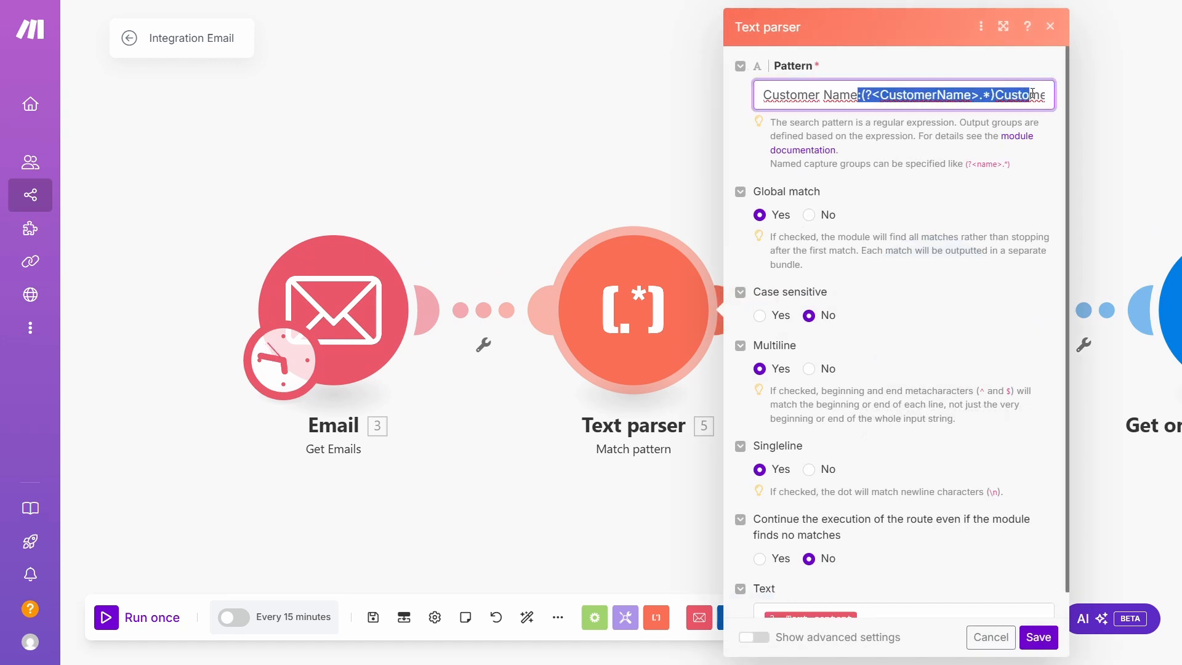
left_click(1005, 196)
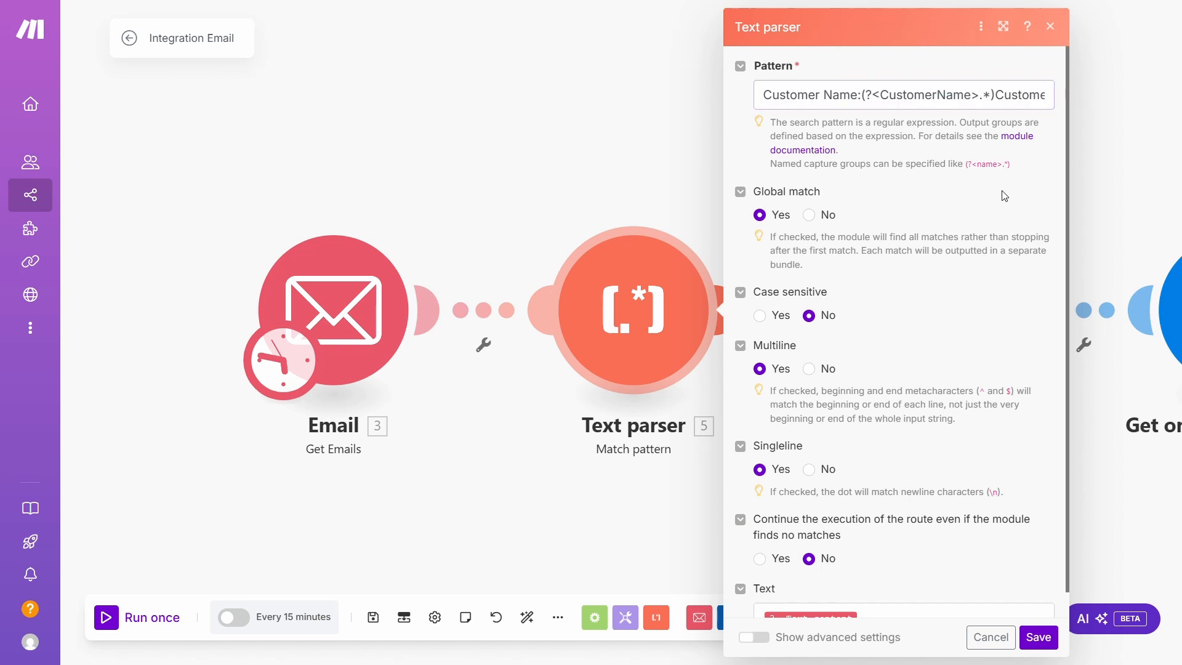
scroll(985, 224, "down", 1)
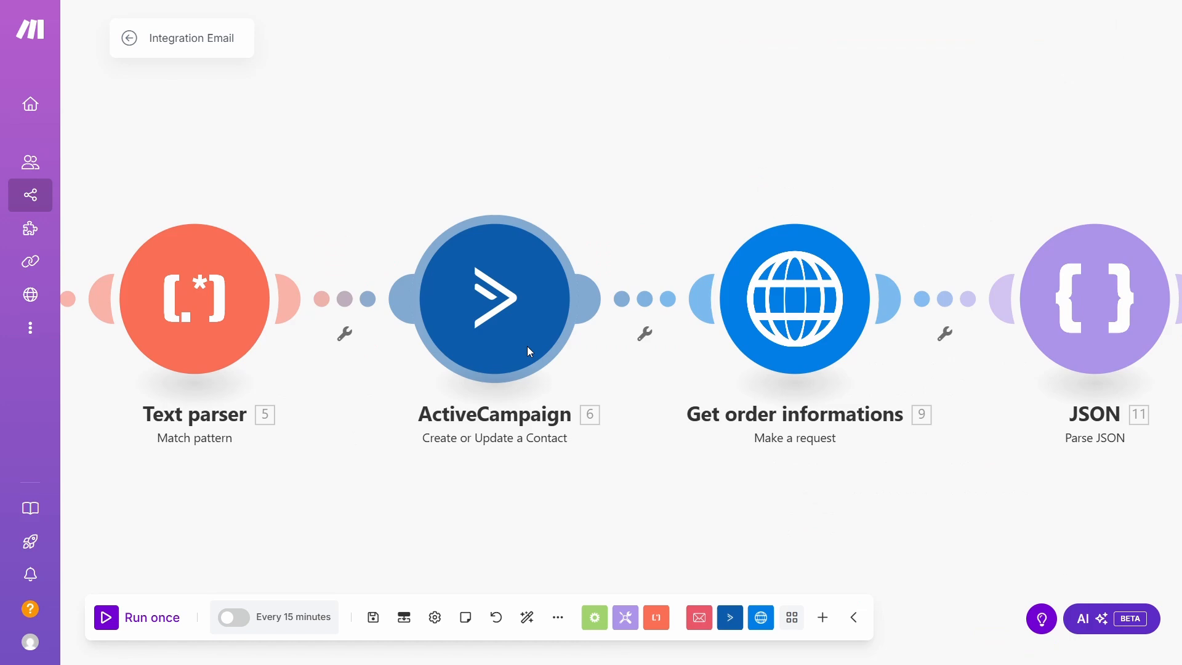
Step: Review the contact field mappings in Create or Update a Contact and the request settings of the Get order informations module
left_click(502, 284)
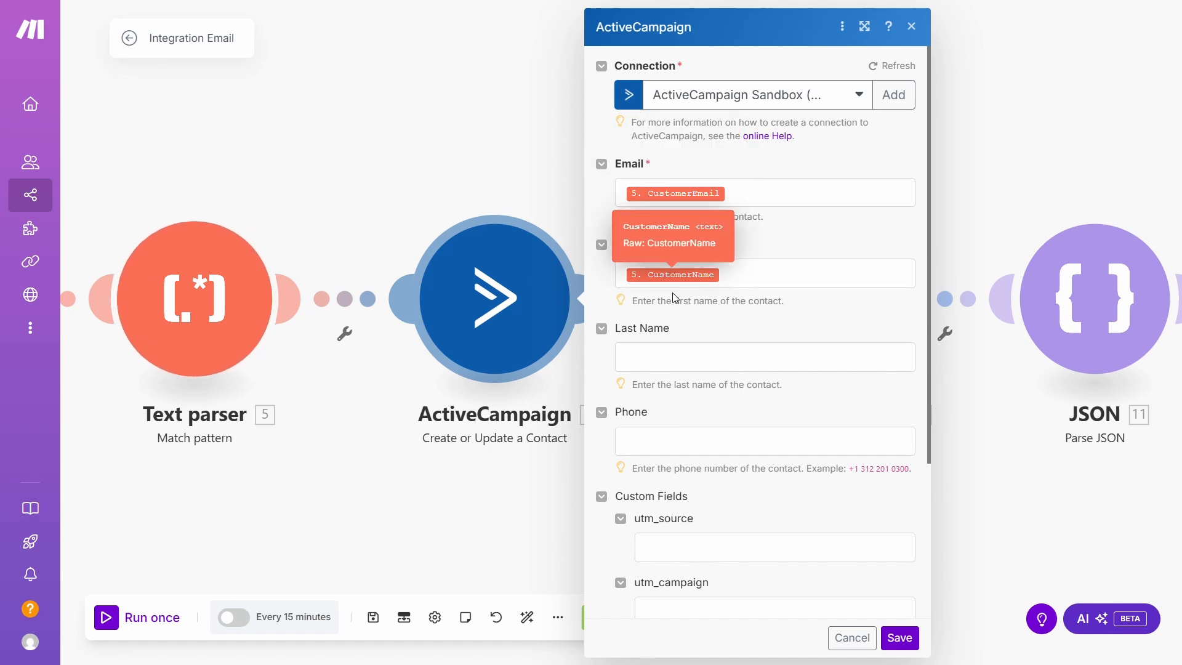
left_click(899, 637)
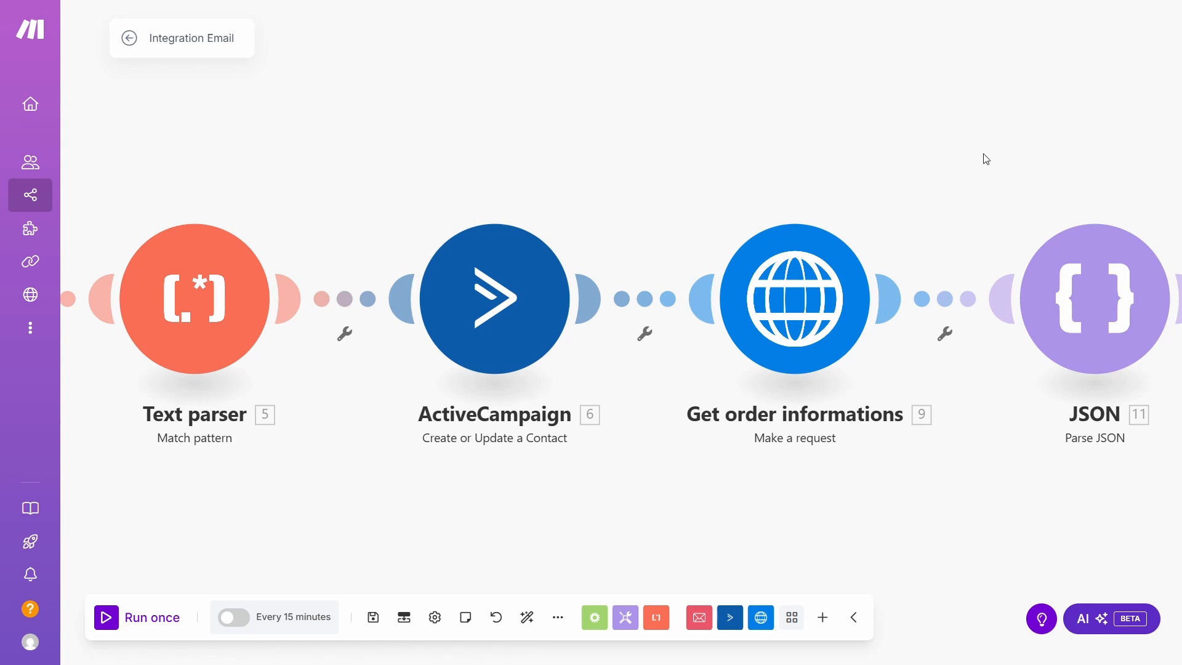
left_click_drag(986, 159, 714, 164)
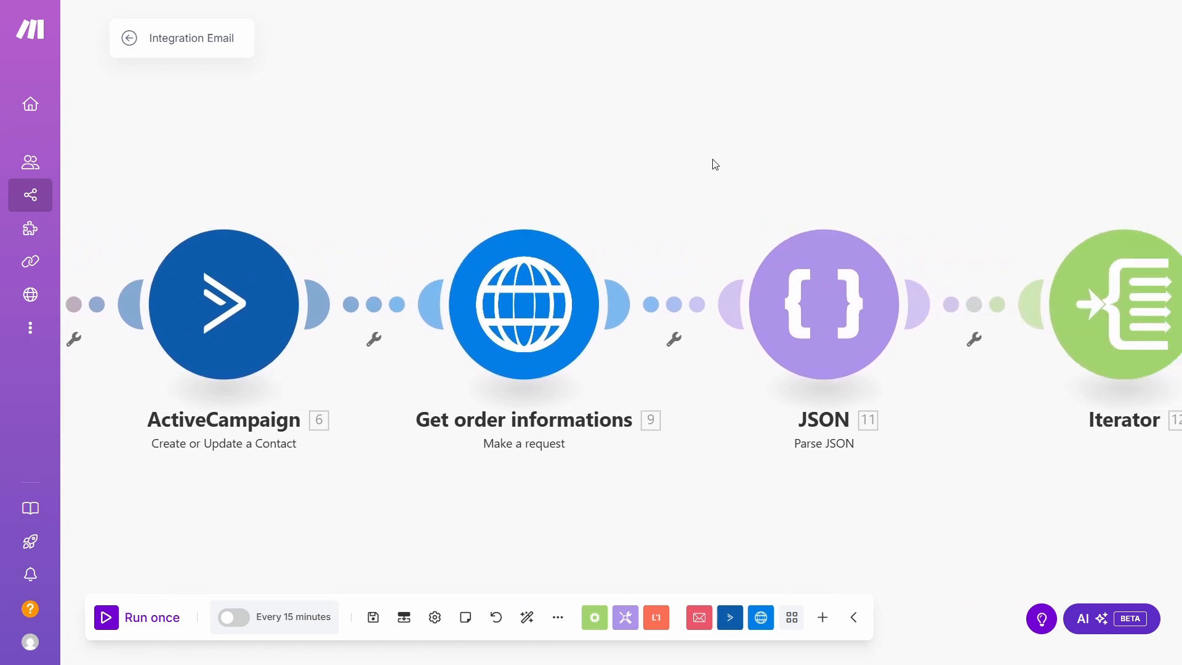
left_click(554, 335)
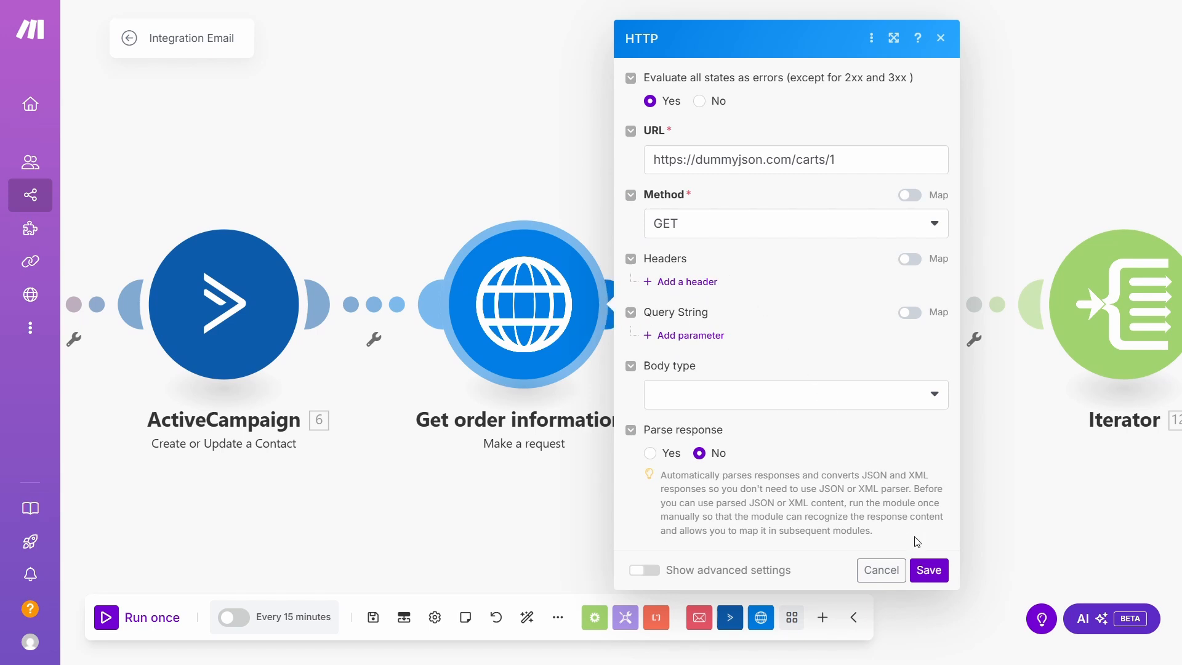
left_click(929, 570)
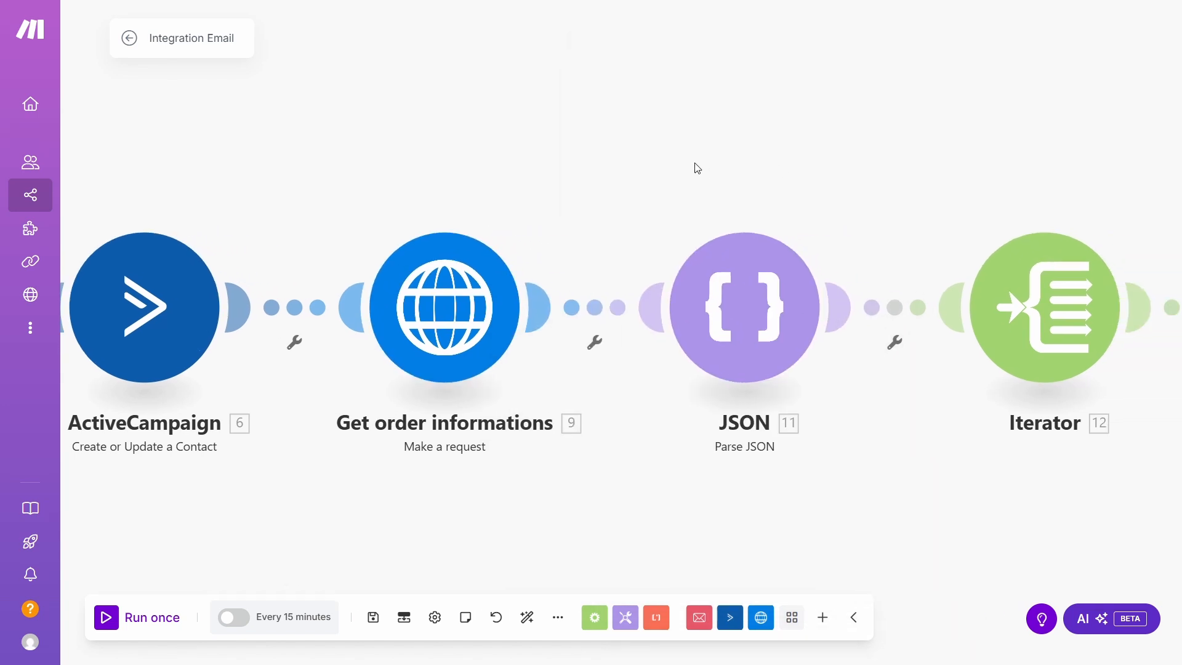
Step: Examine the Parse JSON module's data structure and JSON string mapping, and check the Parse response option of the preceding HTTP module
left_click(703, 271)
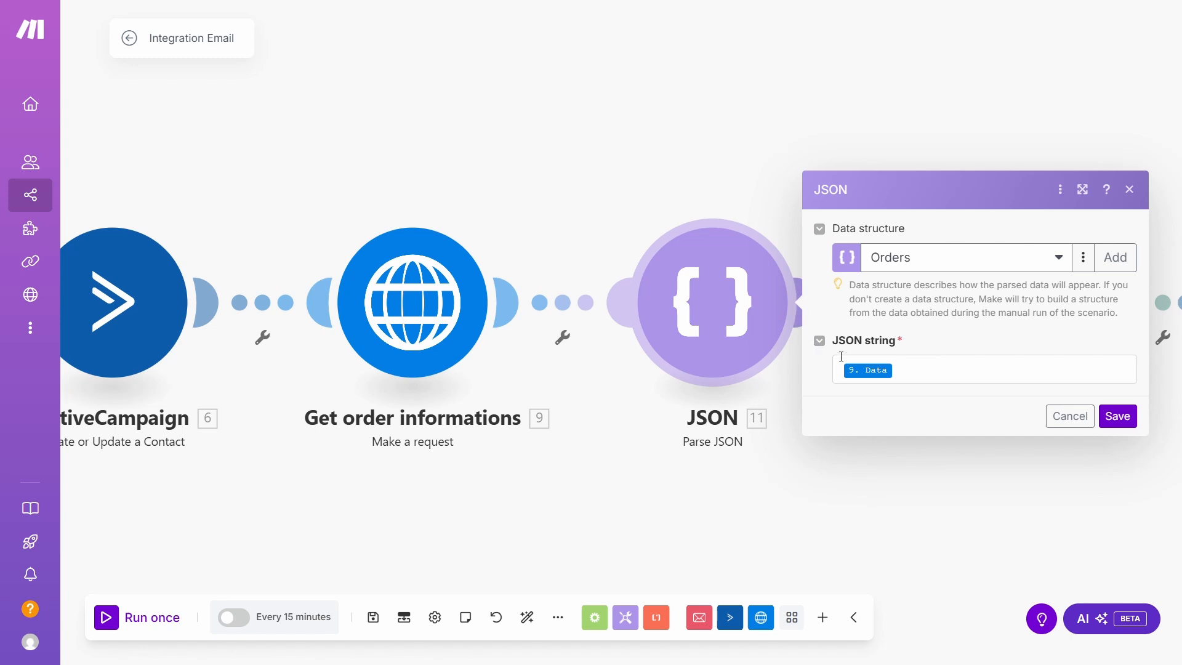
left_click(948, 464)
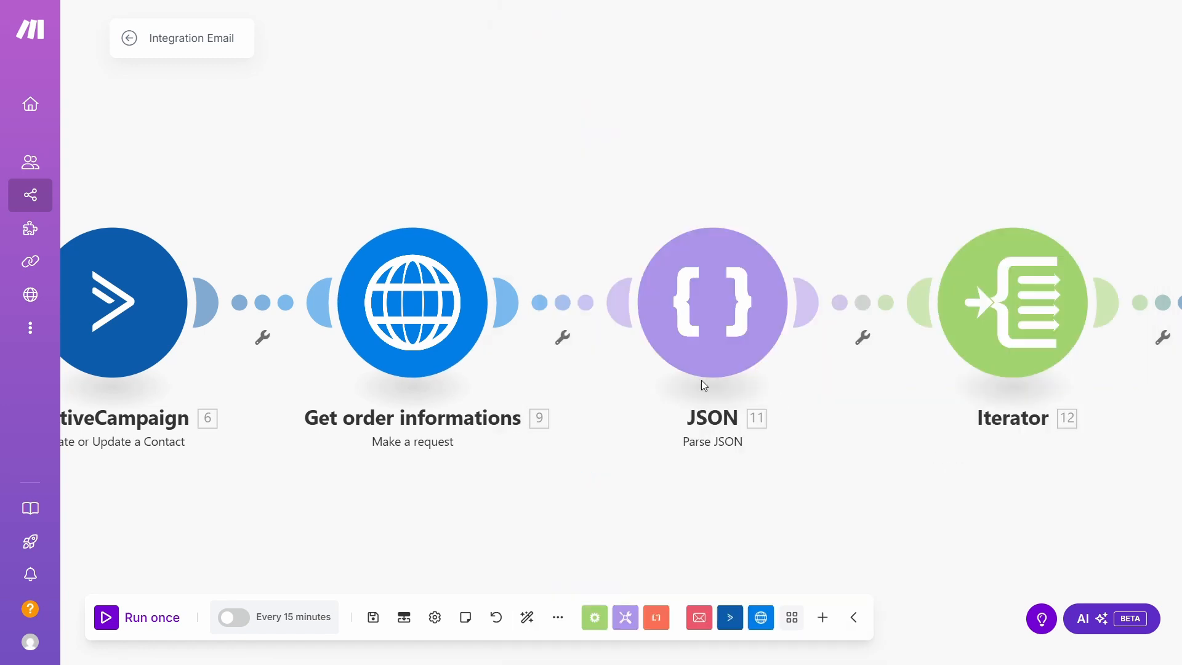
left_click(423, 308)
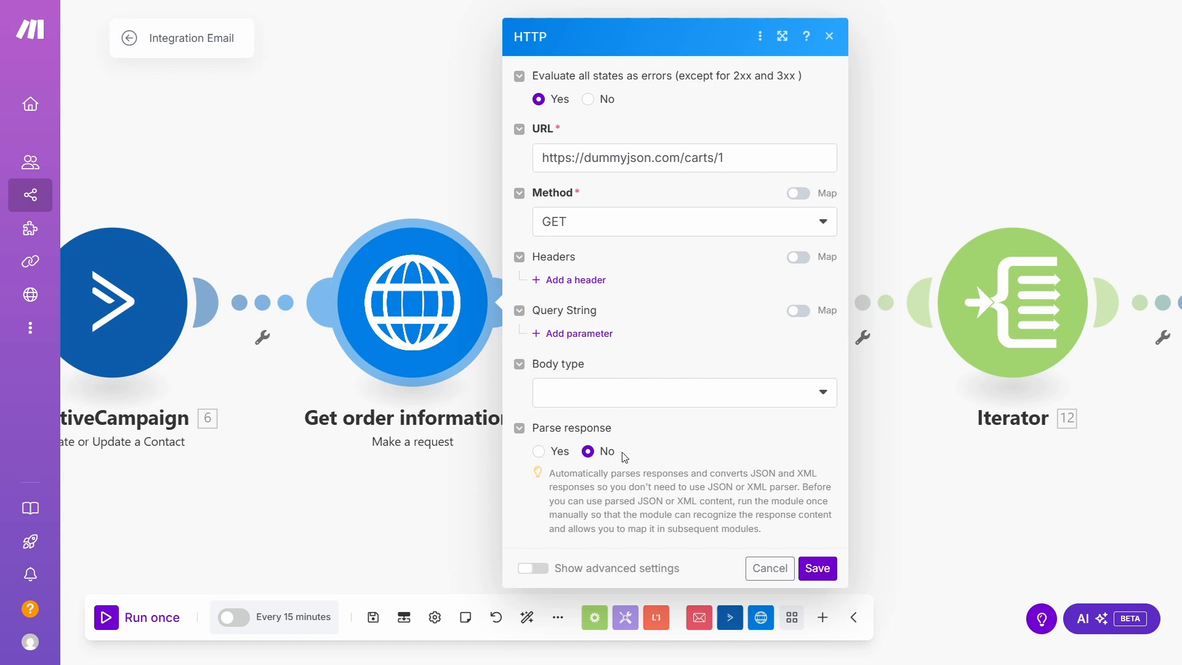
left_click(875, 504)
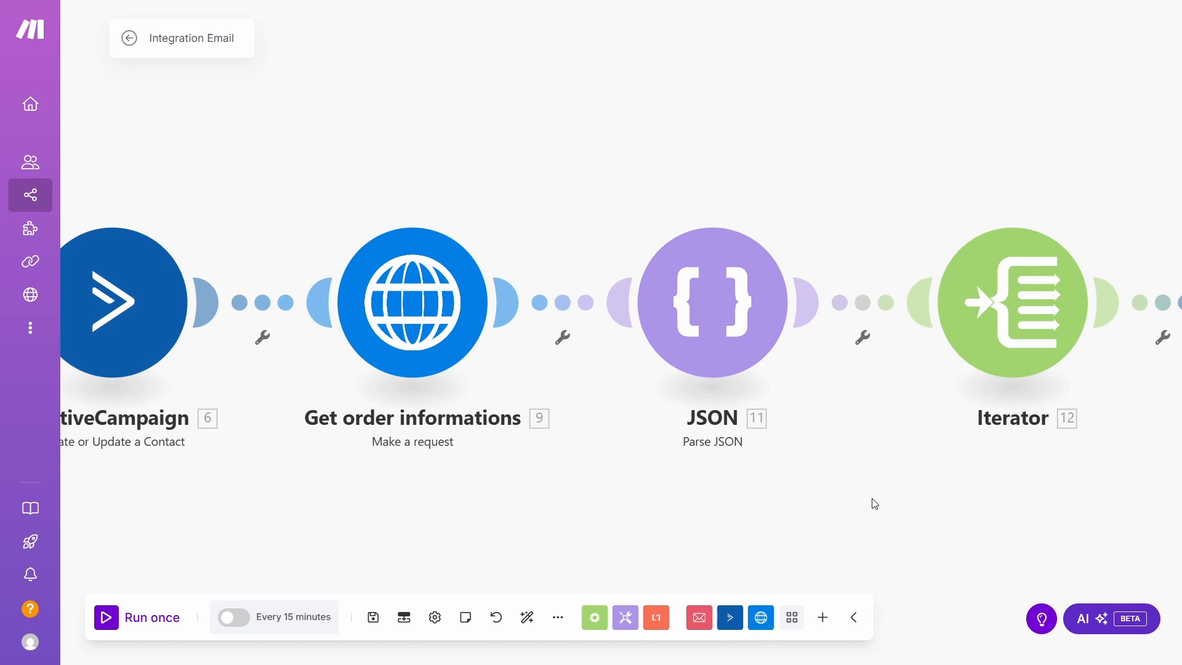
Step: Review the Iterator's array mapping and the contact and tag ID mappings of the Add a Tag to a Contact module
left_click_drag(1070, 480, 681, 474)
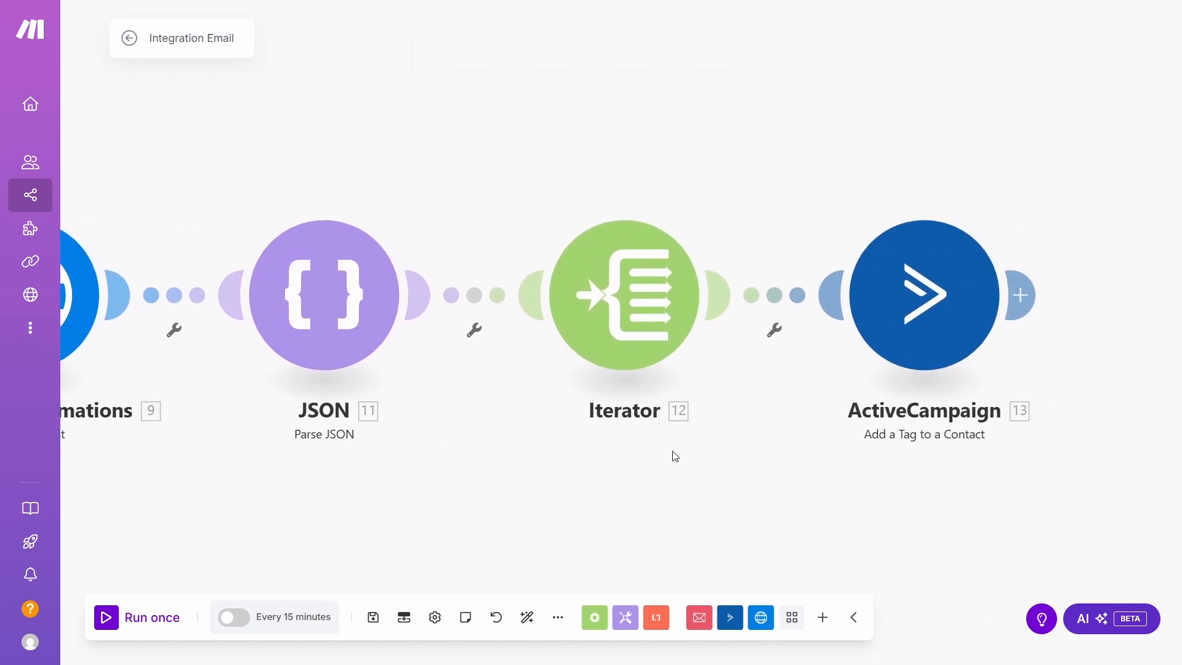
left_click(614, 327)
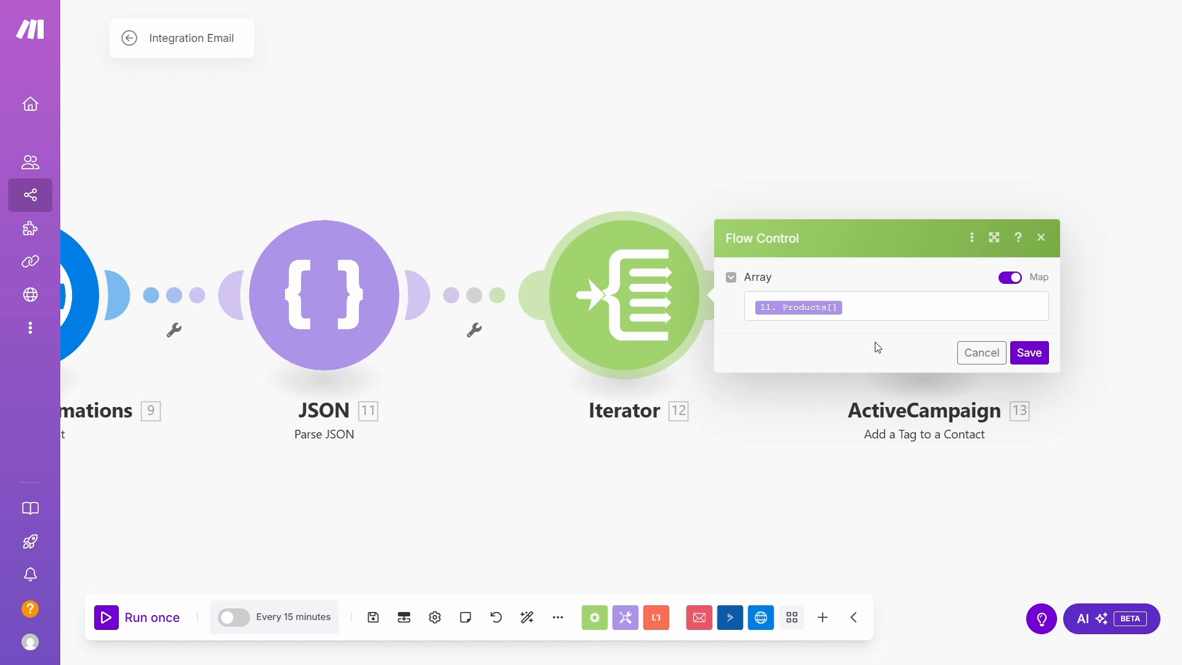
left_click(1029, 352)
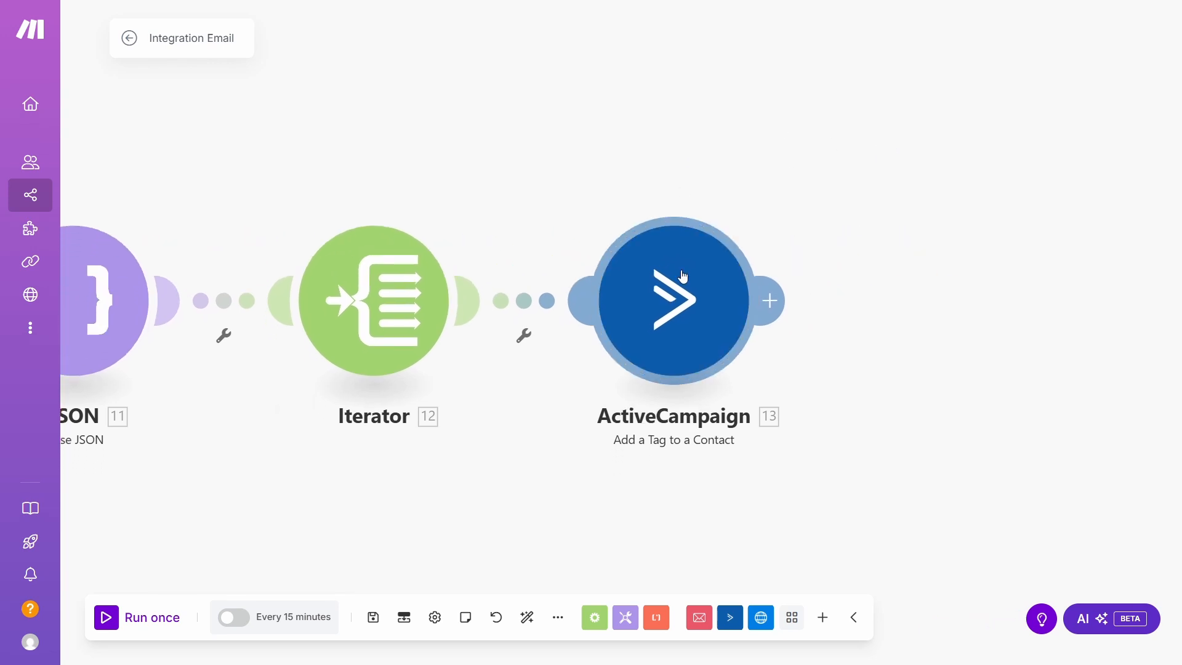
left_click(682, 277)
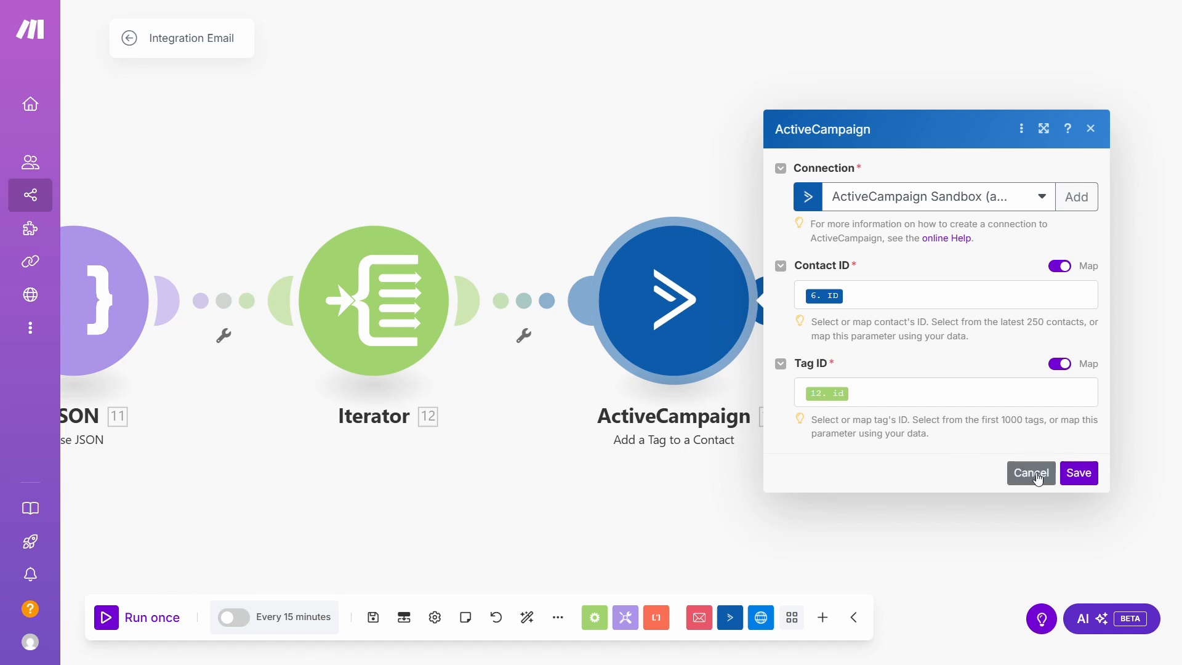
left_click(1078, 473)
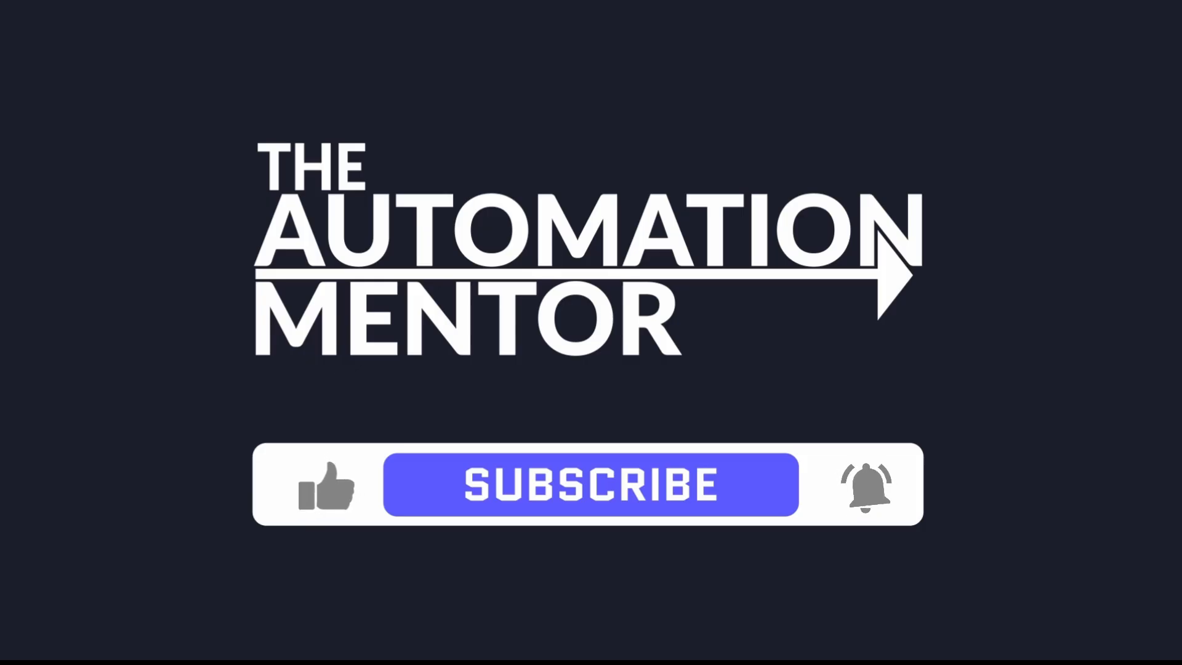